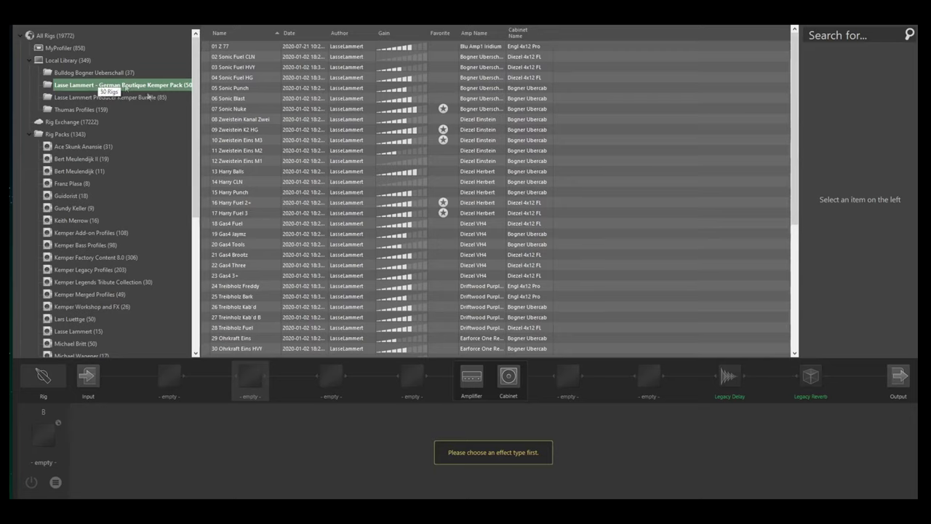
# Load the rig 33 Ohrkraft Zwei Punch from the German Boutique Kemper Pack and open its Green Scream effect settings
pyautogui.scroll(-1, 553, 191)
pyautogui.scroll(-1, 552, 191)
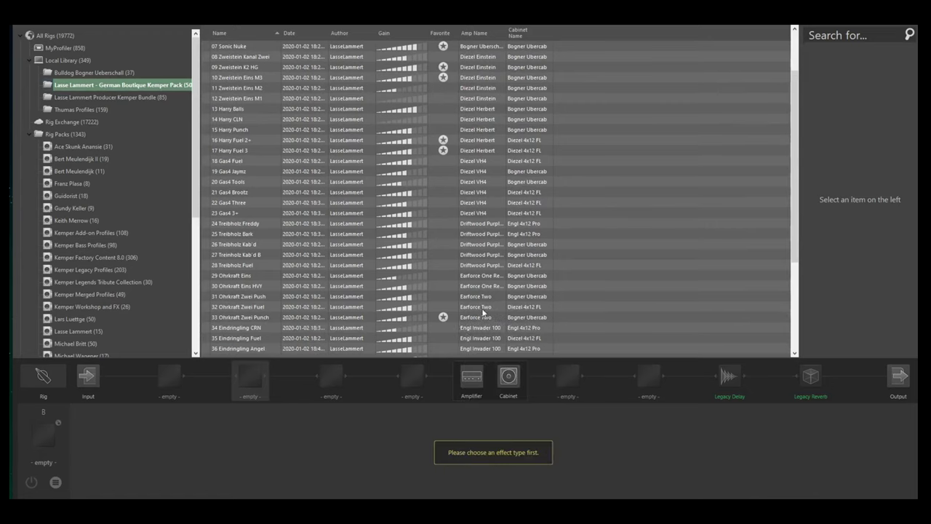
pyautogui.click(349, 318)
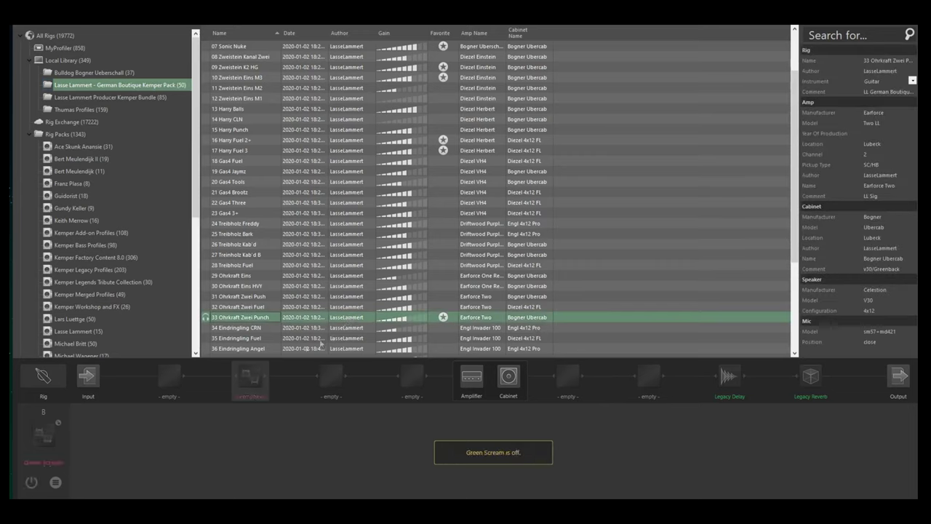
pyautogui.click(253, 384)
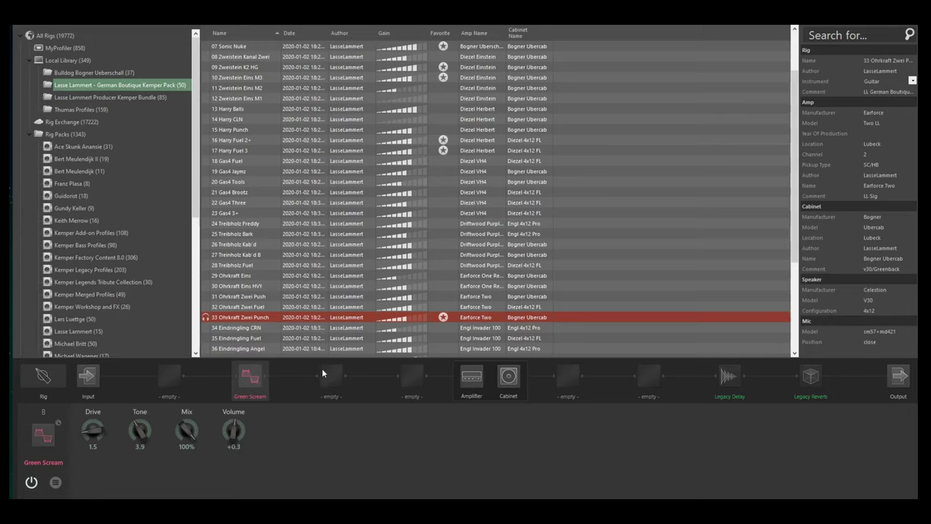
# Store the loaded rig's cabinet as a preset in the local library's Metal folder and select the Bogner Ubercab preset there
pyautogui.moveTo(197, 164); pyautogui.dragTo(199, 331)
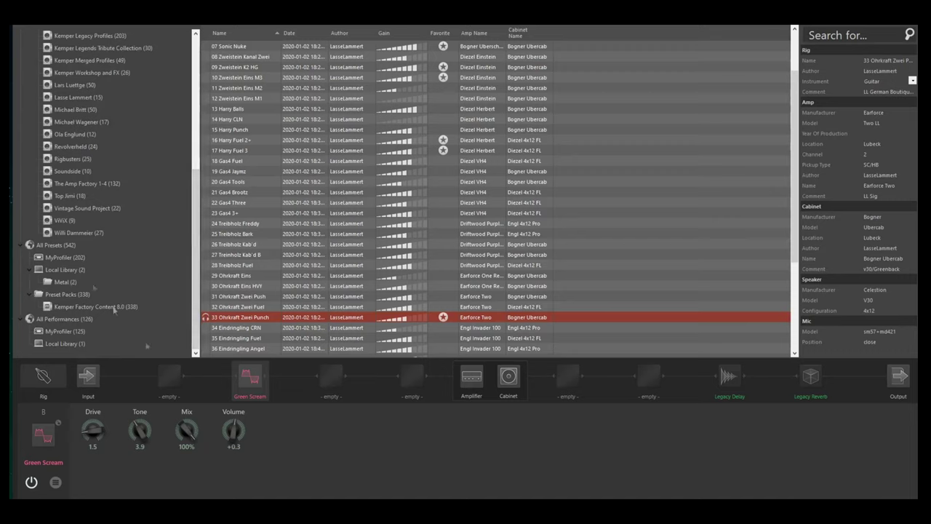
pyautogui.click(509, 378)
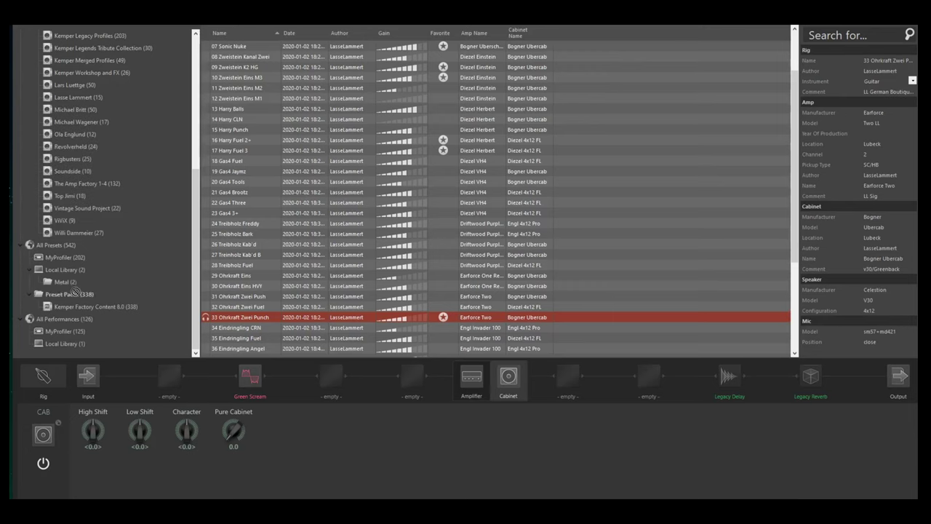
pyautogui.moveTo(58, 286); pyautogui.dragTo(59, 285)
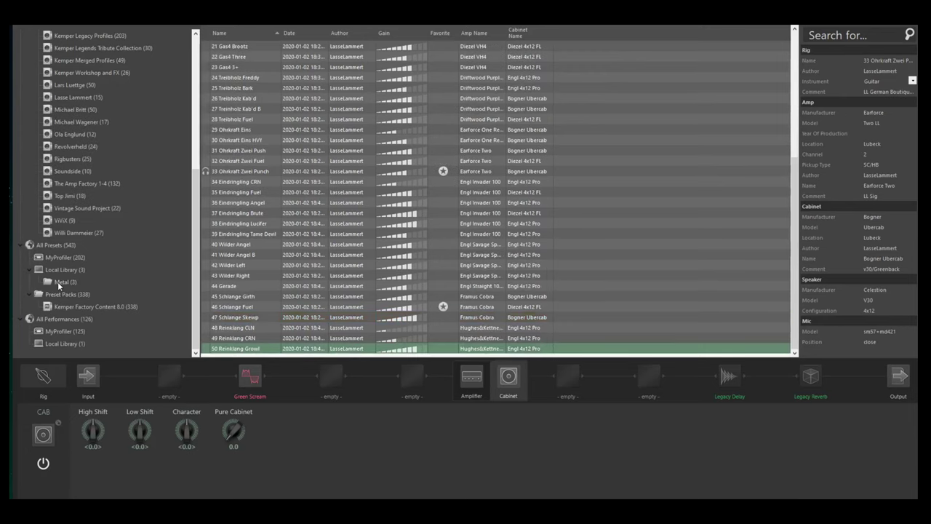
pyautogui.click(63, 282)
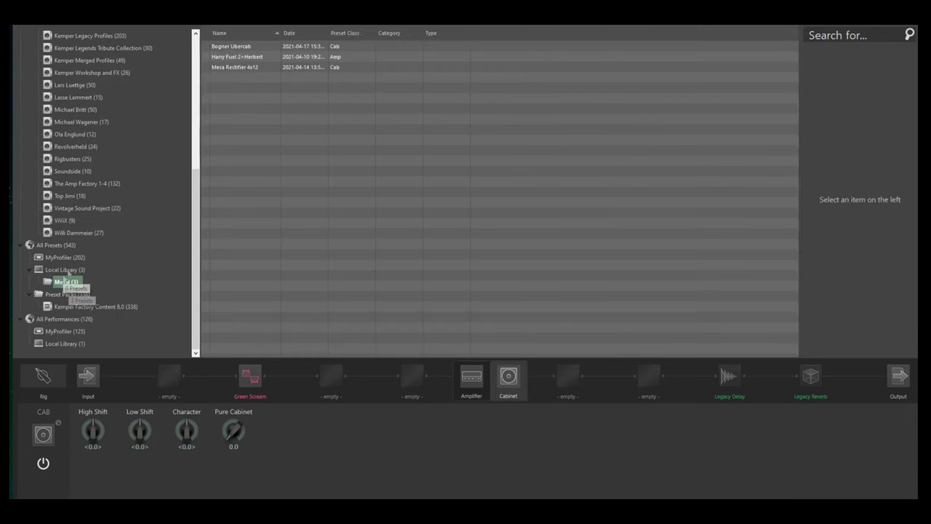
pyautogui.click(251, 48)
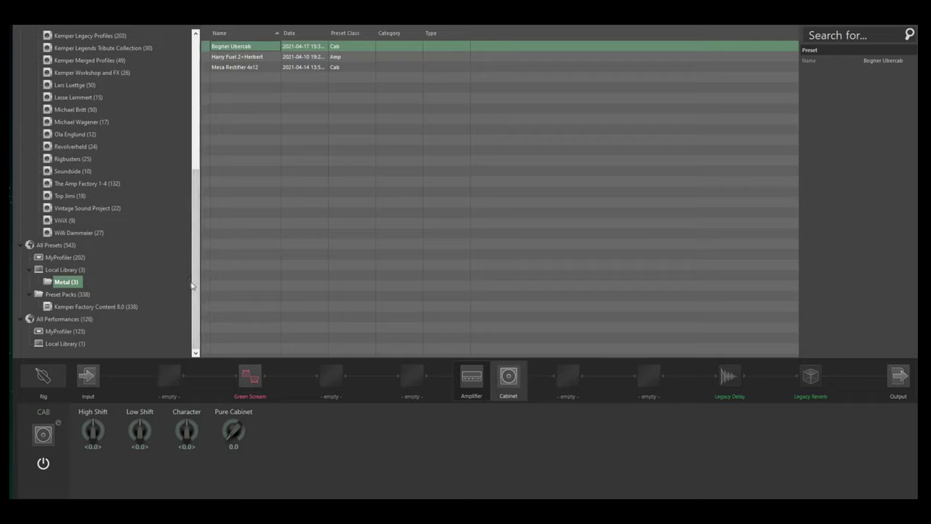
# Return to the German Boutique Kemper Pack and load the rig 33 Ohrkraft Zwei Punch again
pyautogui.moveTo(192, 283); pyautogui.dragTo(227, 141)
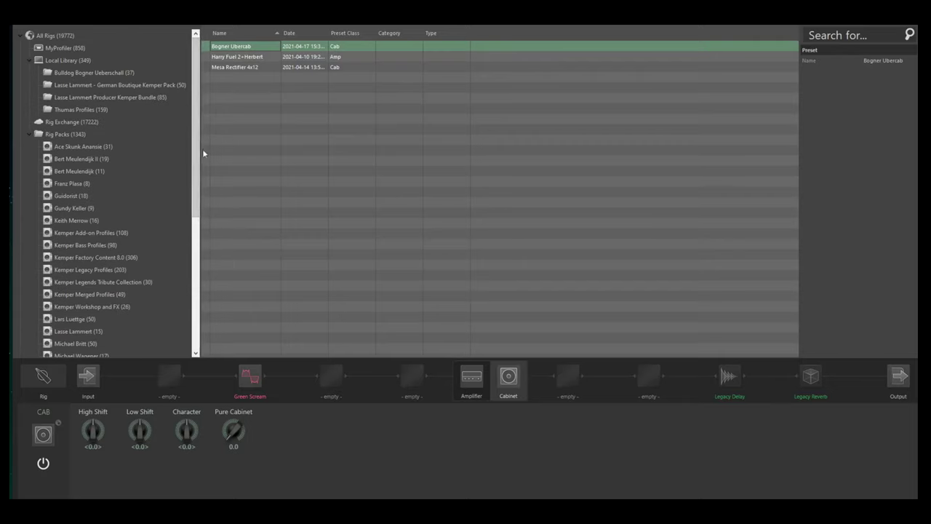
pyautogui.click(143, 95)
pyautogui.click(145, 85)
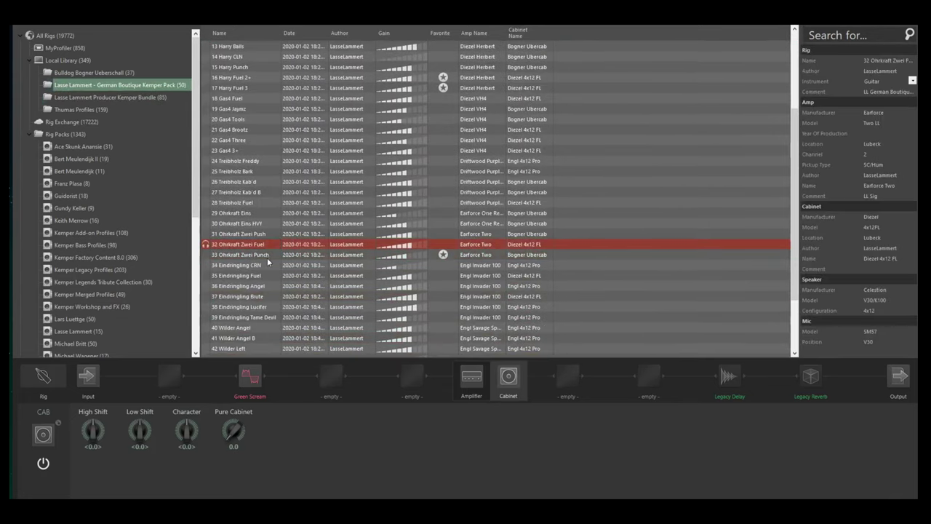
pyautogui.click(267, 257)
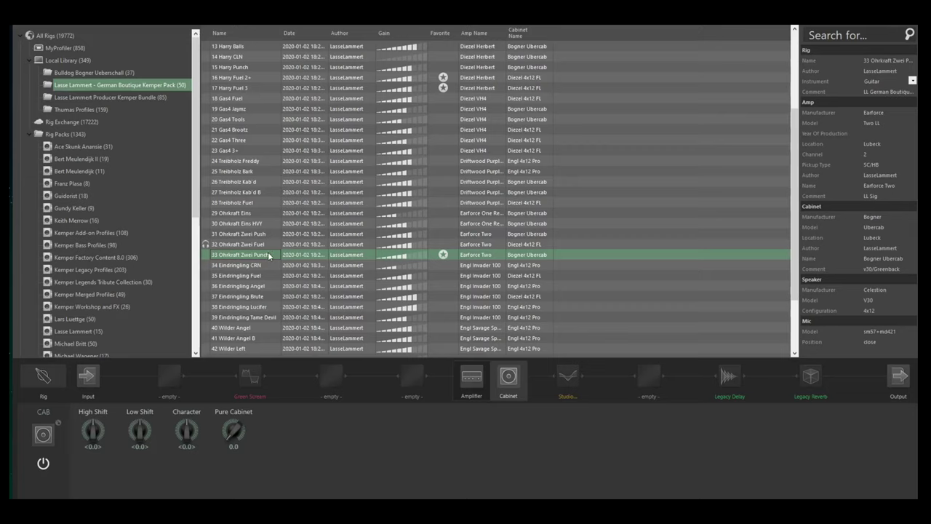
pyautogui.moveTo(492, 258)
# Open the Green Scream settings and lock every module of the rig except the cabinet
pyautogui.click(248, 375)
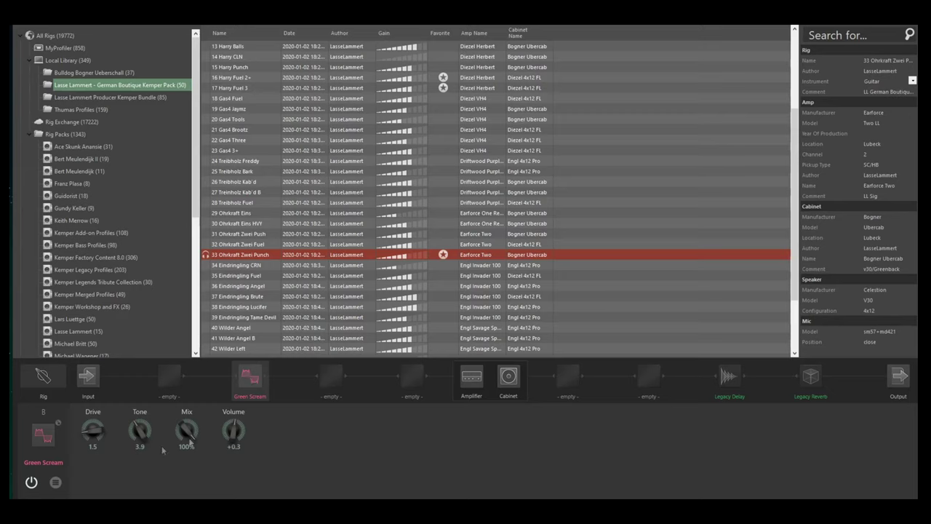
pyautogui.rightClick(508, 381)
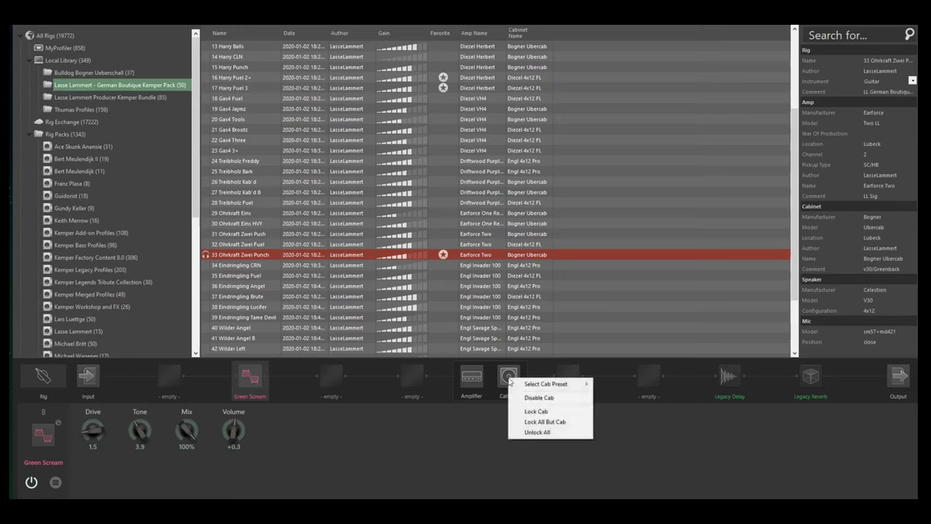
pyautogui.click(579, 422)
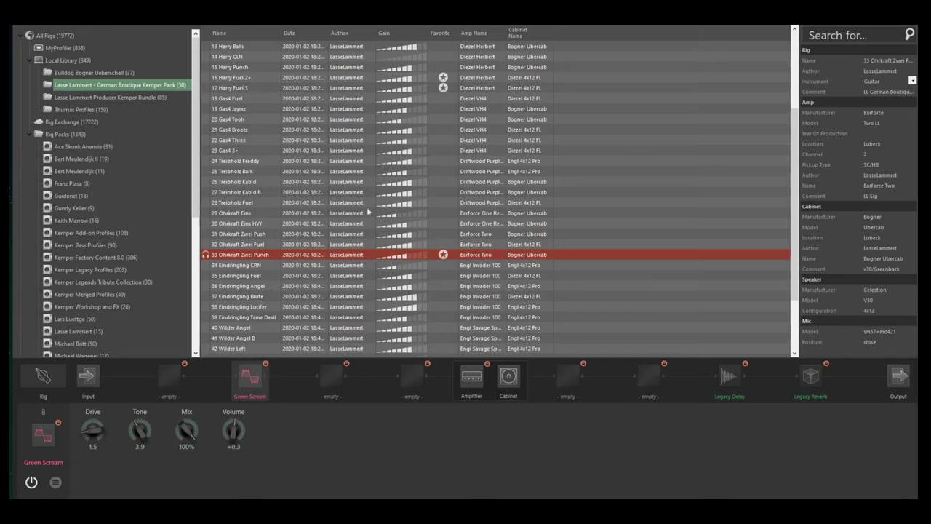
# Audition the cabinet of the rig 01 Z 77 with the locked amplifier and effects
pyautogui.scroll(4, 378, 217)
pyautogui.click(344, 46)
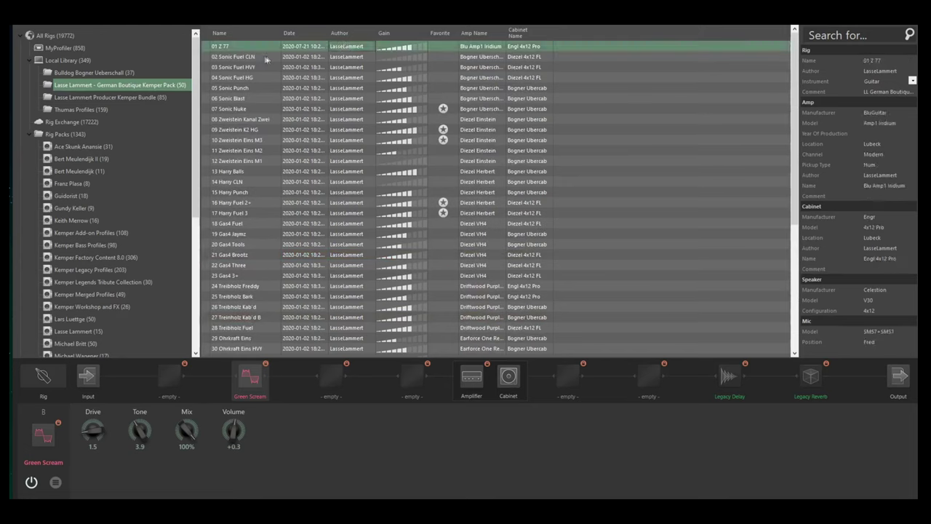
pyautogui.moveTo(267, 59)
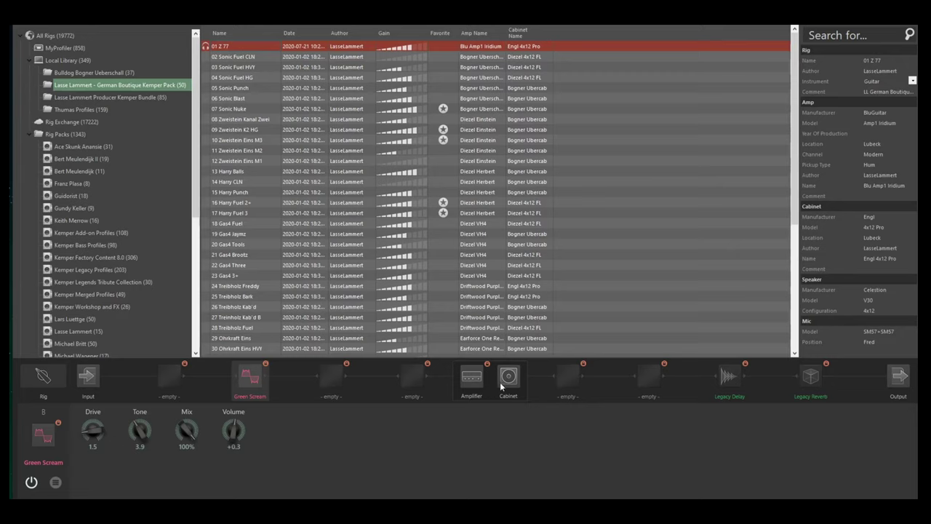
# Compare the cabinets of 02 Sonic Fuel CLN and 03 Sonic Fuel HVY by switching between the two rigs and checking their tags
pyautogui.click(533, 57)
pyautogui.doubleClick(533, 57)
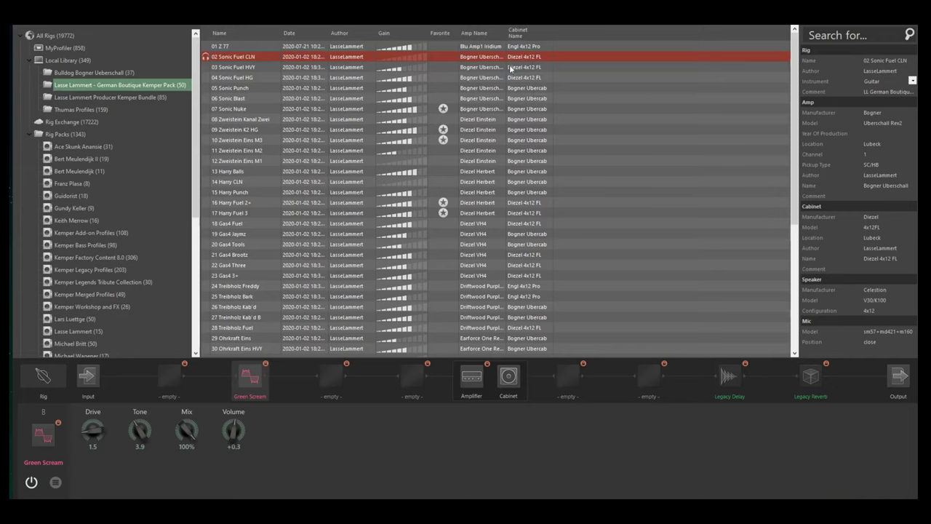
pyautogui.doubleClick(512, 67)
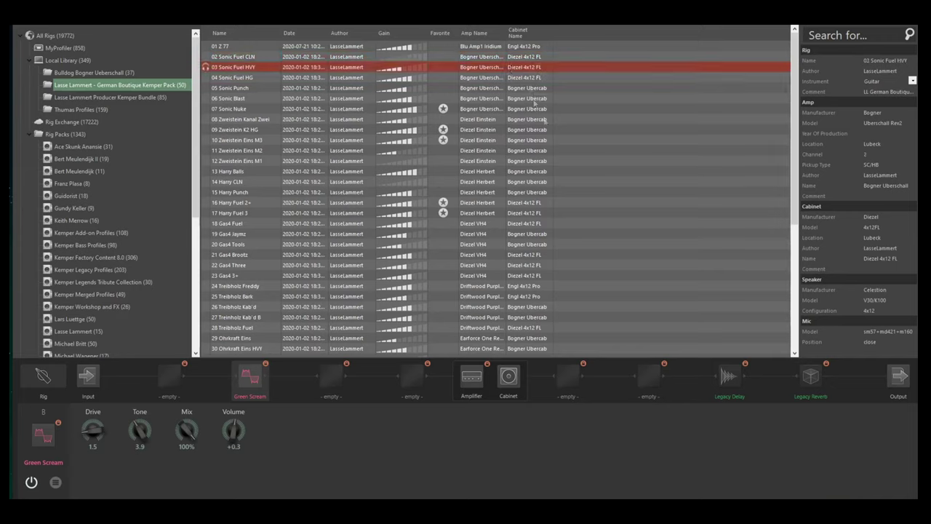
pyautogui.click(526, 57)
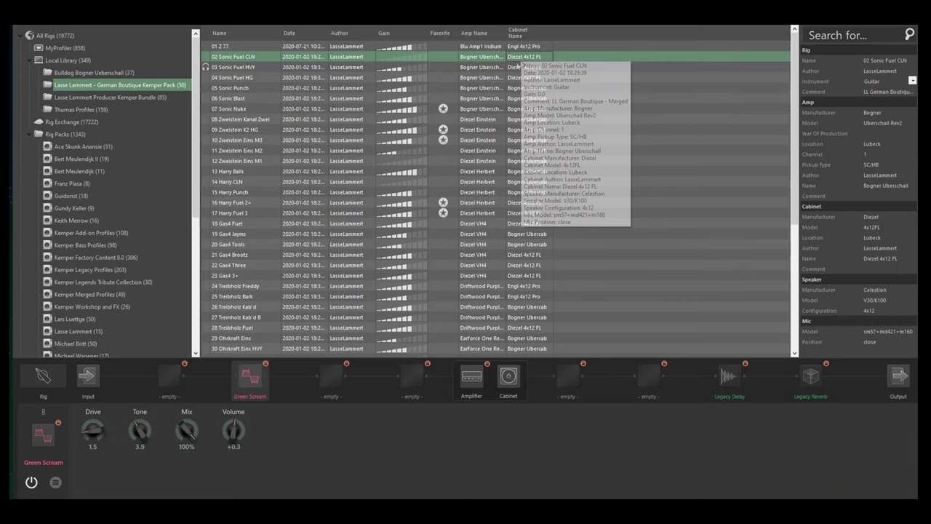
pyautogui.doubleClick(519, 59)
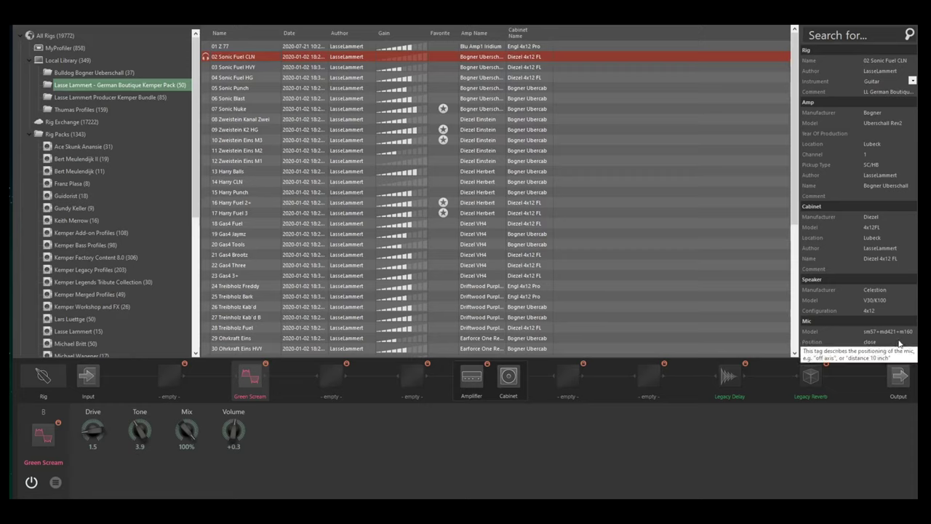
pyautogui.doubleClick(534, 67)
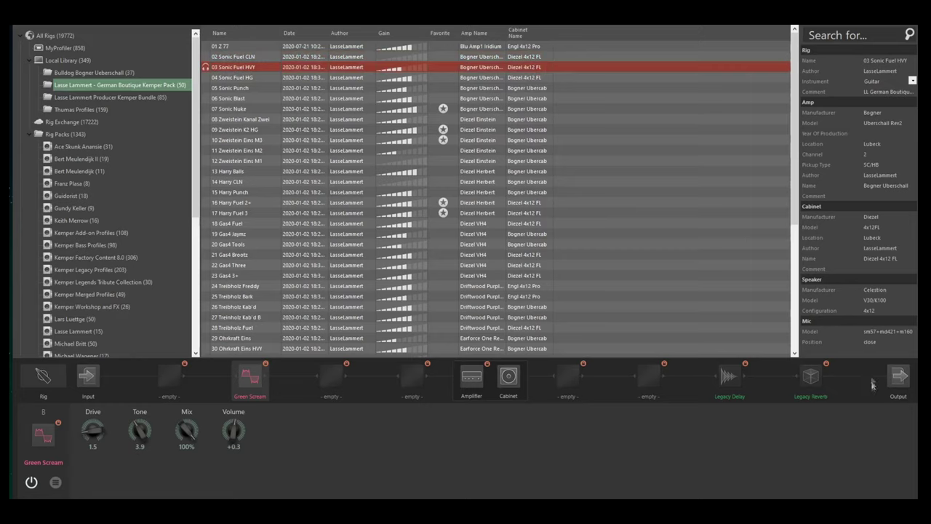
pyautogui.doubleClick(500, 58)
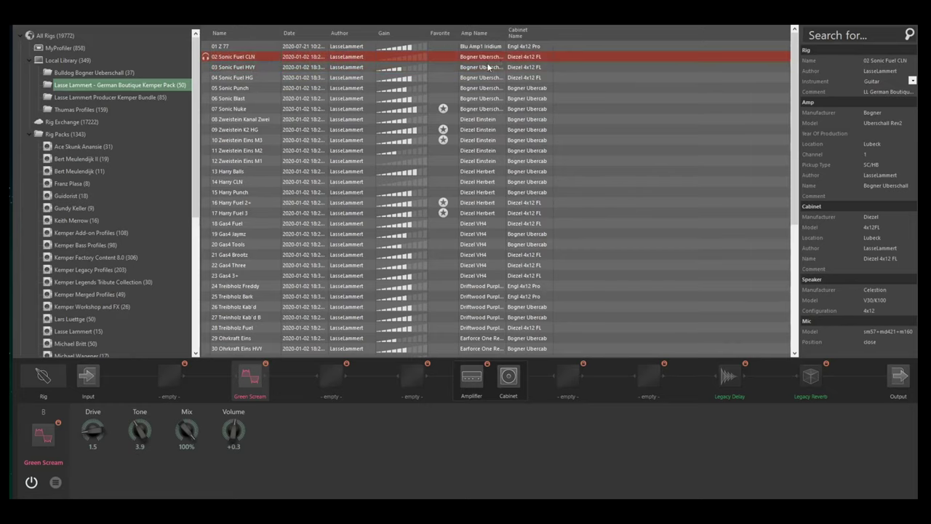
pyautogui.click(489, 66)
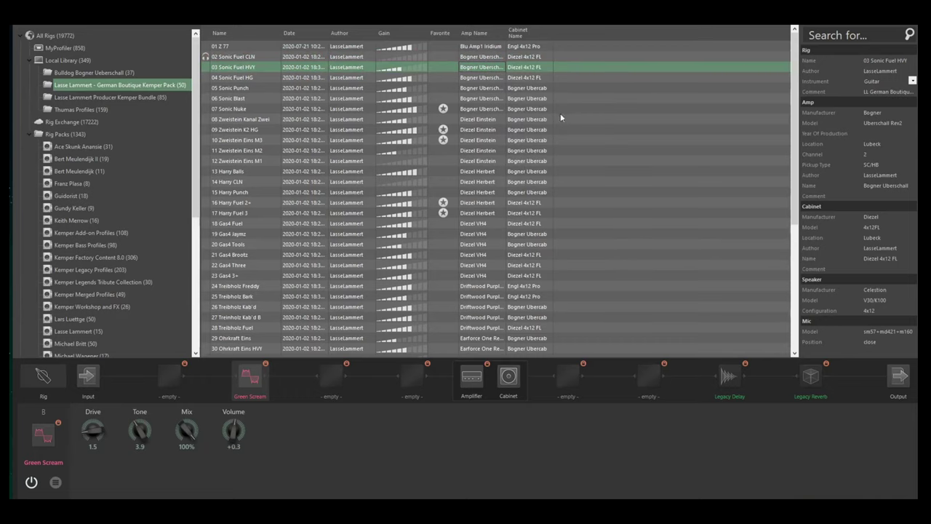
pyautogui.moveTo(247, 70)
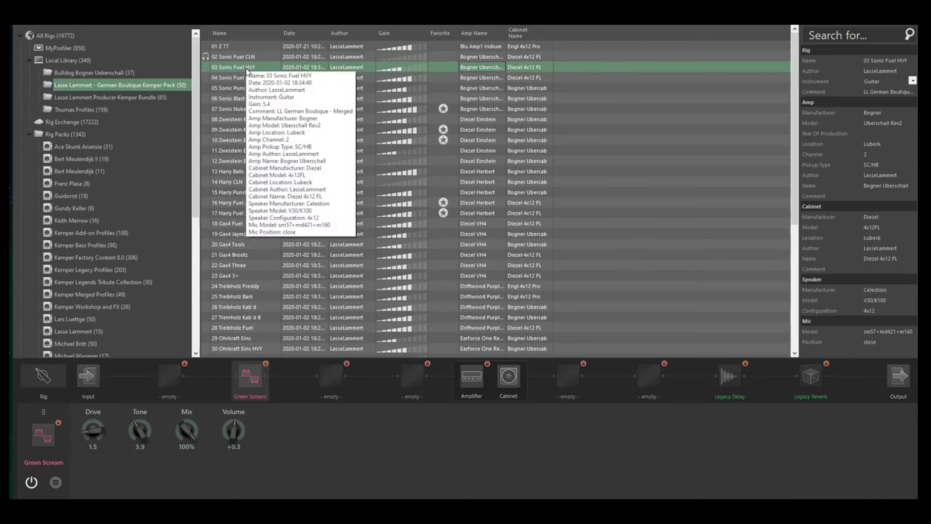
# Load the cabinets of 07 Sonic Nuke, 08 Zweistein Kanal Zwei, 10 Zweistein Eins M3, 16 Harry Fuel 2+ and 21 Gas4 Brootz in turn
pyautogui.doubleClick(489, 109)
pyautogui.moveTo(502, 102)
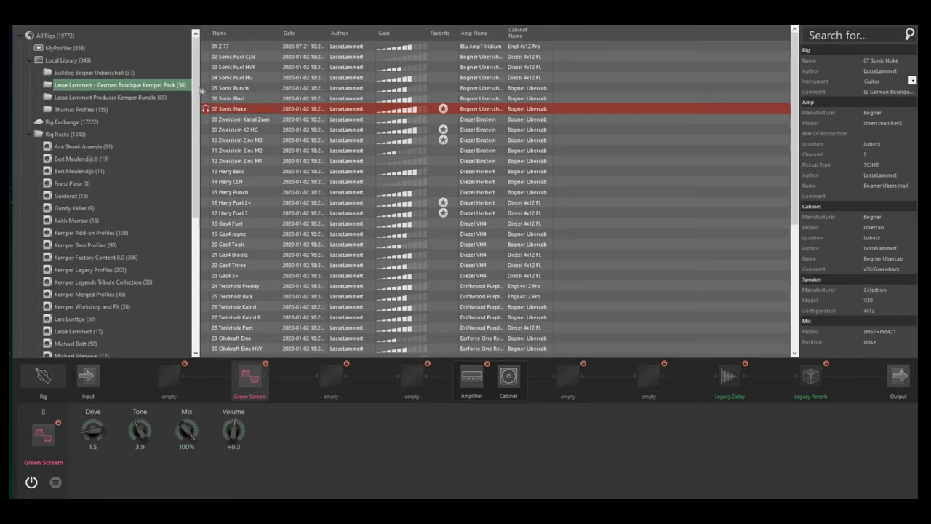
pyautogui.moveTo(514, 172)
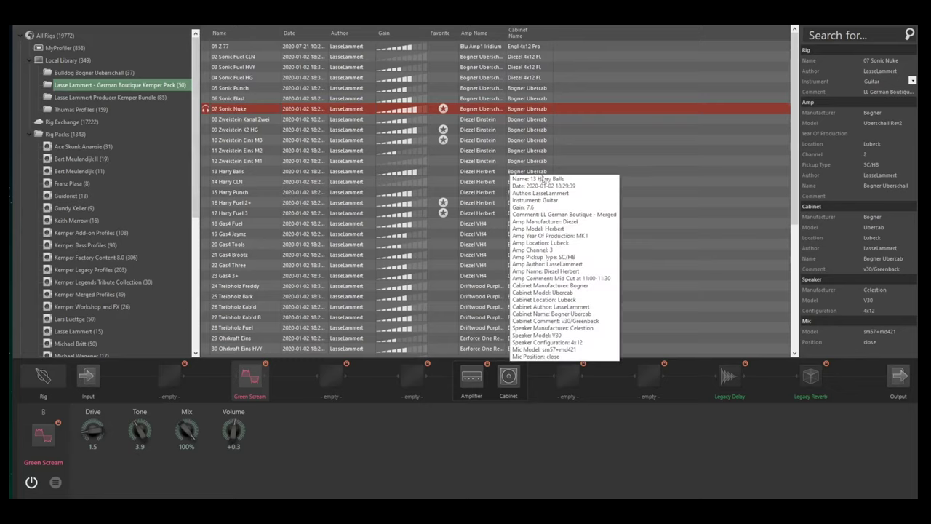
pyautogui.click(545, 121)
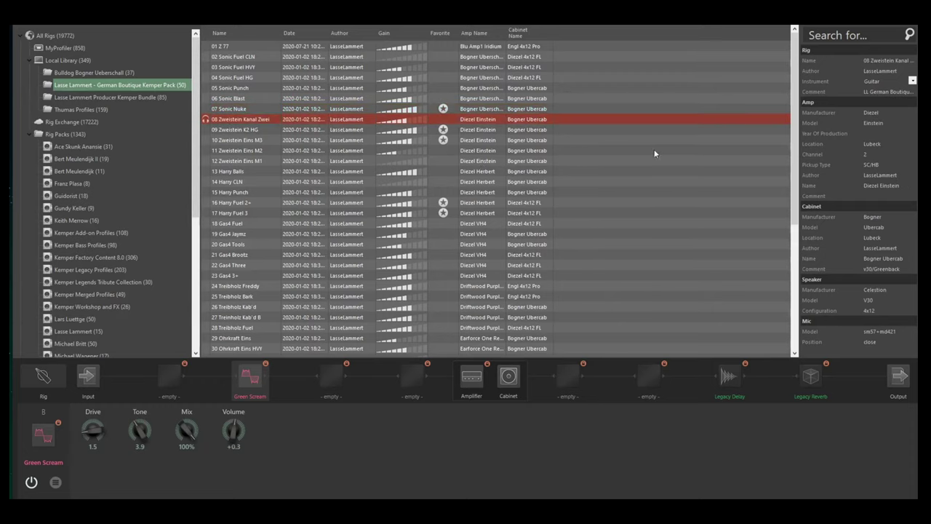
pyautogui.moveTo(542, 146)
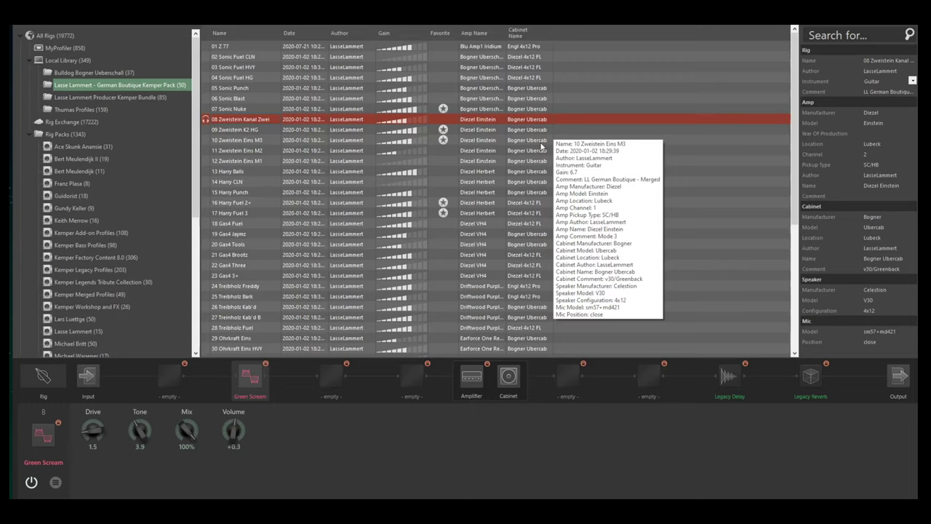
pyautogui.click(542, 146)
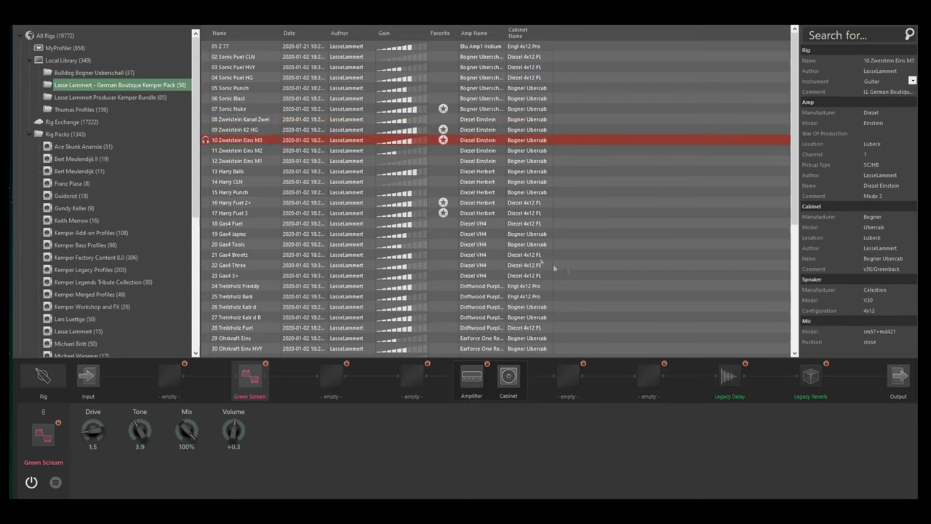
pyautogui.click(530, 205)
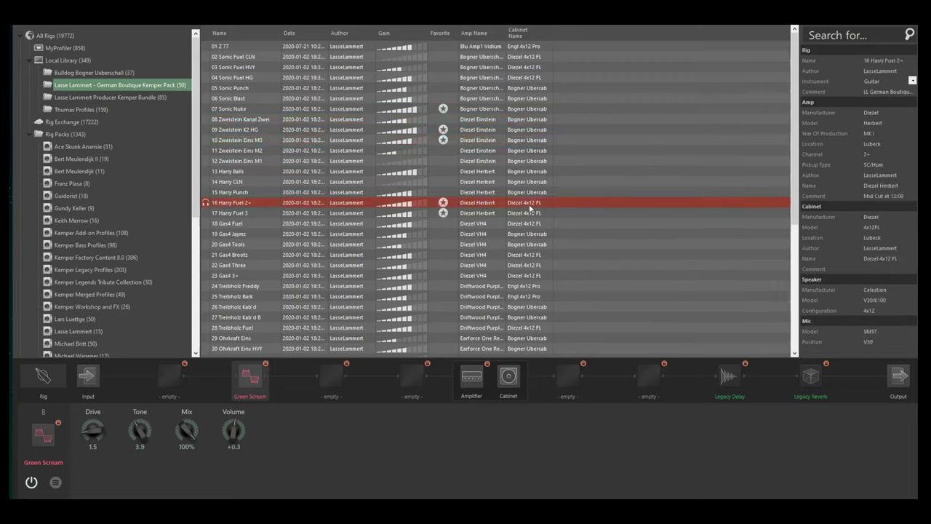
pyautogui.click(534, 256)
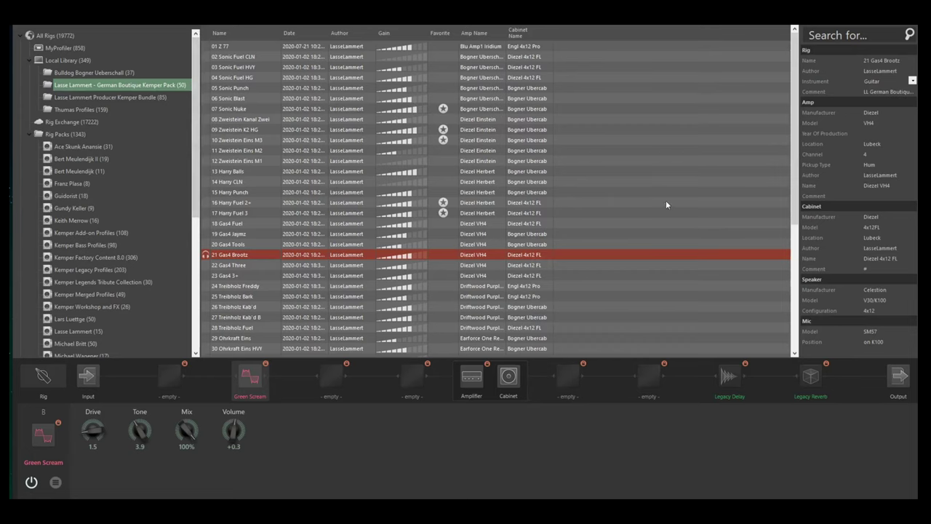
# Look through the rigs and their cabinets in the Producer Kemper Bundle and the German Boutique Kemper Pack
pyautogui.scroll(-7, 658, 199)
pyautogui.scroll(7, 646, 195)
pyautogui.click(130, 98)
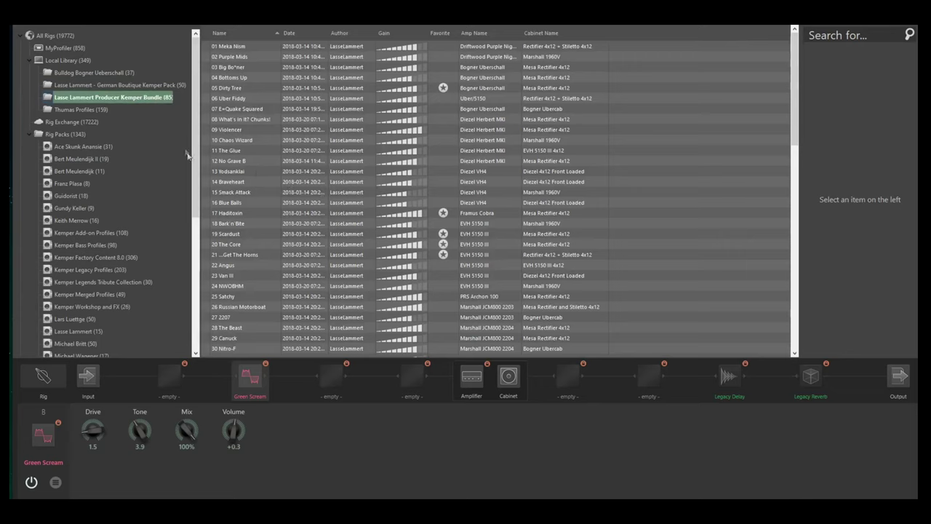
pyautogui.press('Up')
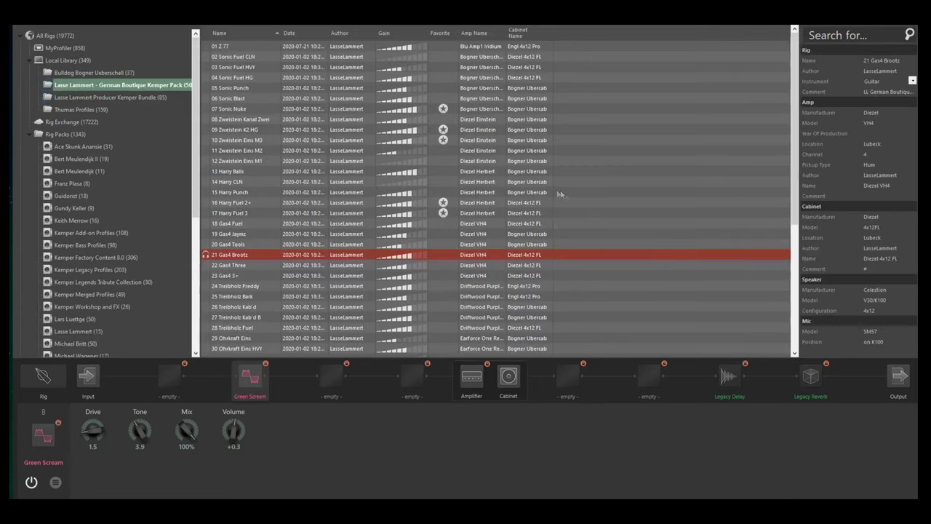
pyautogui.scroll(-3, 578, 237)
pyautogui.scroll(3, 343, 241)
pyautogui.rightClick(465, 234)
pyautogui.press('Escape')
pyautogui.scroll(-6, 473, 183)
pyautogui.rightClick(473, 183)
pyautogui.press('Escape')
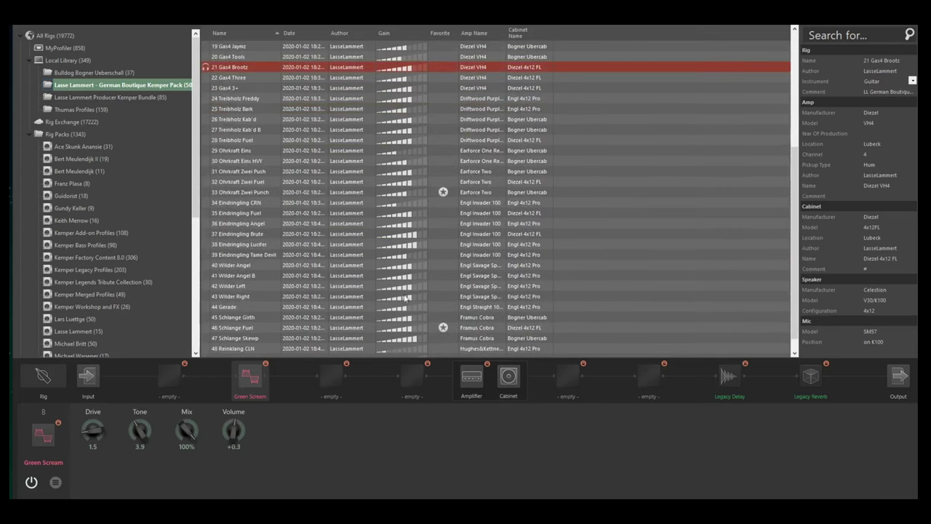
pyautogui.scroll(2, 407, 286)
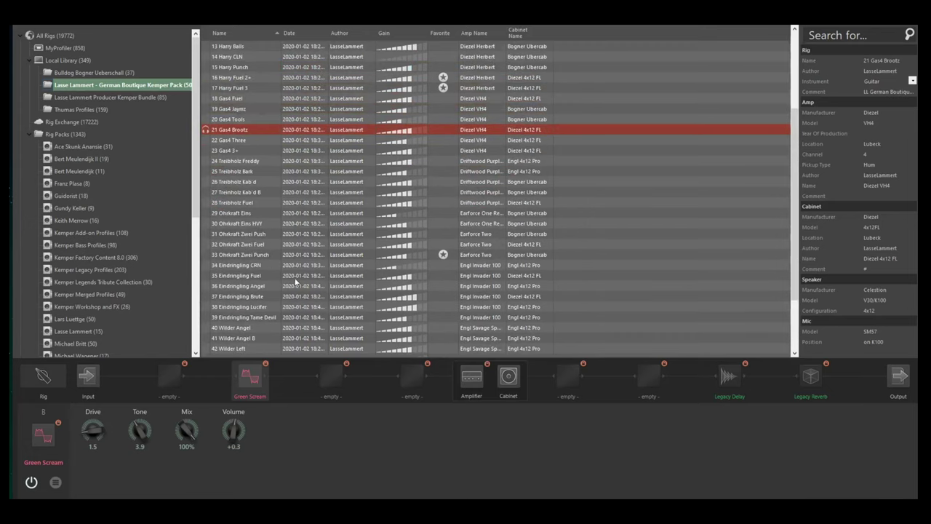
# Audition the cabinet of 33 Ohrkraft Zwei Punch, plus those of 01 Meka Nism and 02 Purple Mids in the Producer Kemper Bundle
pyautogui.click(465, 256)
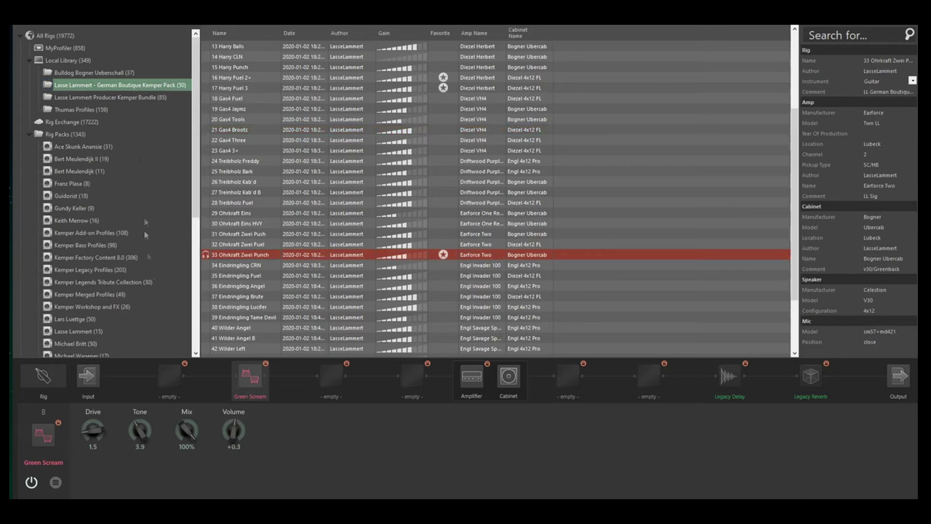
pyautogui.click(137, 99)
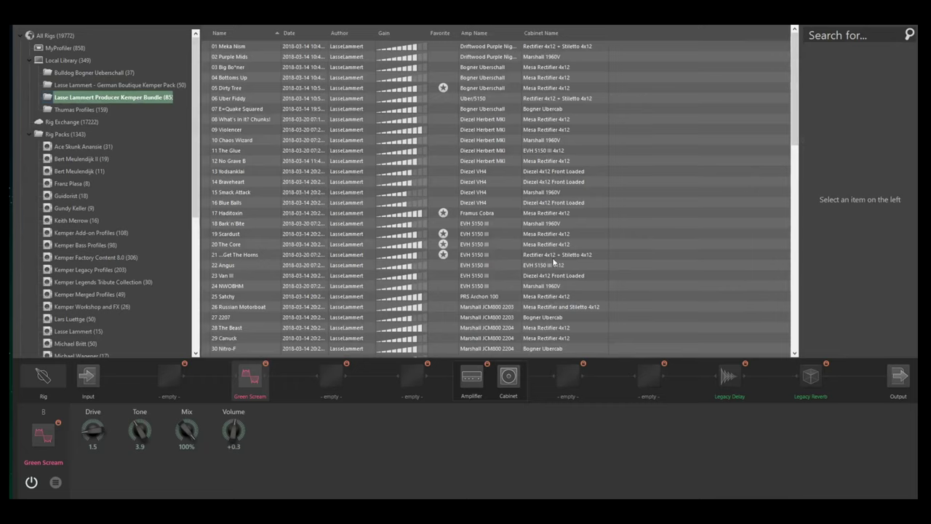
pyautogui.moveTo(562, 245)
pyautogui.click(584, 45)
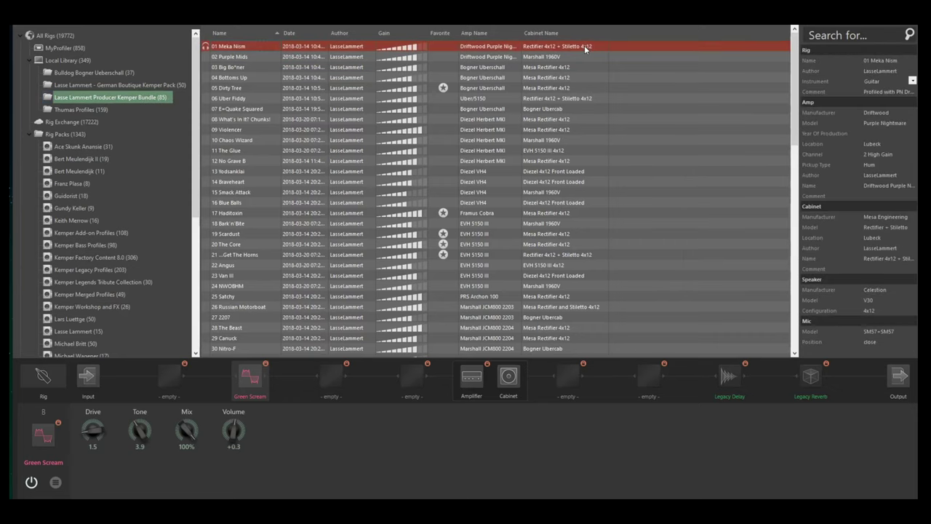
pyautogui.moveTo(597, 131)
pyautogui.click(564, 58)
pyautogui.doubleClick(564, 62)
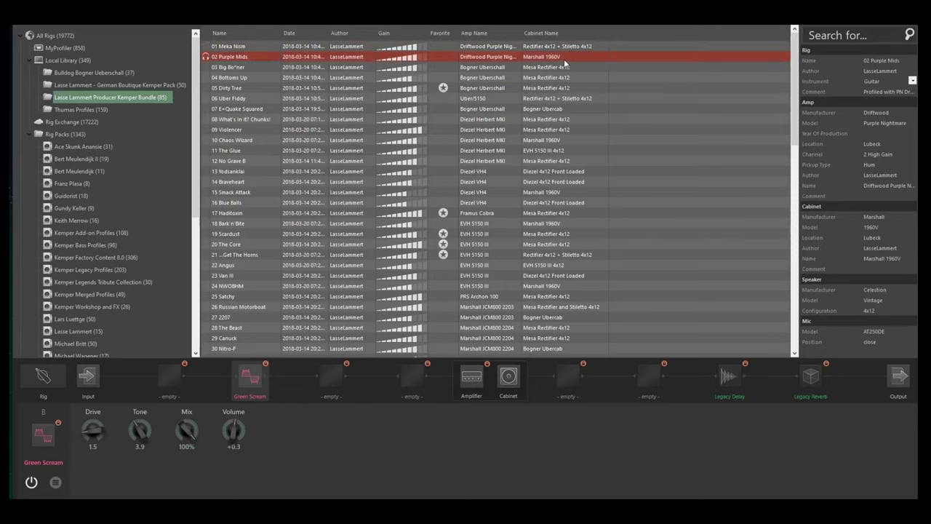
# Load the Mesa Rectifier 4x12 cabinets of 03 Big Bo*ner and 04 Bottoms Up, checking their microphone tags
pyautogui.click(547, 71)
pyautogui.click(547, 71)
pyautogui.doubleClick(547, 70)
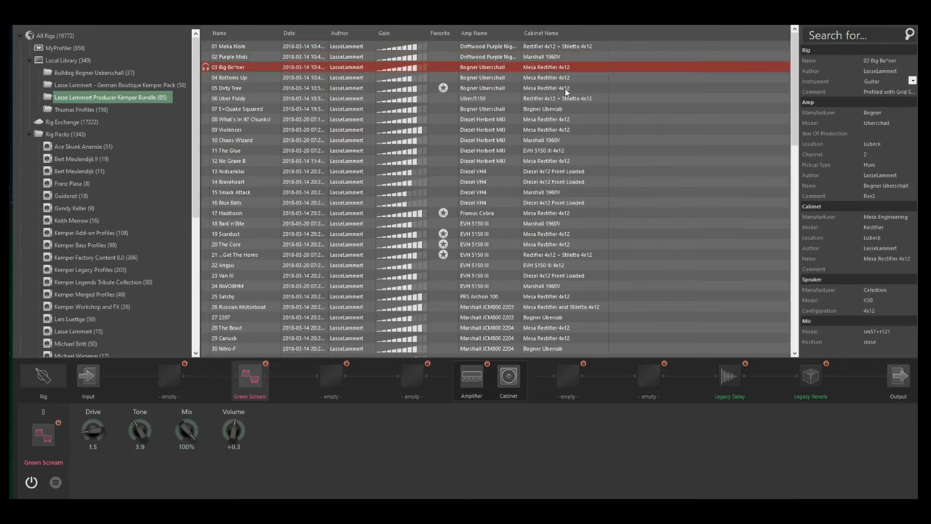
pyautogui.moveTo(565, 91)
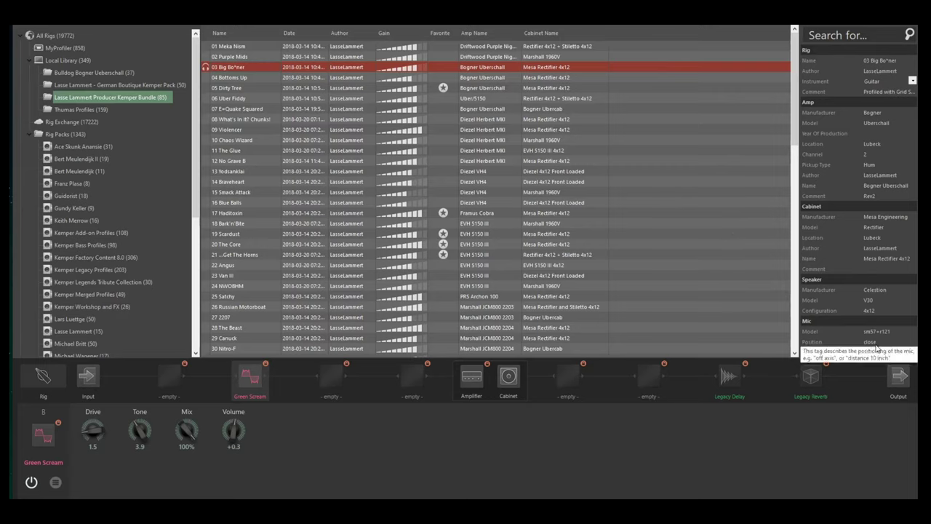
pyautogui.click(582, 79)
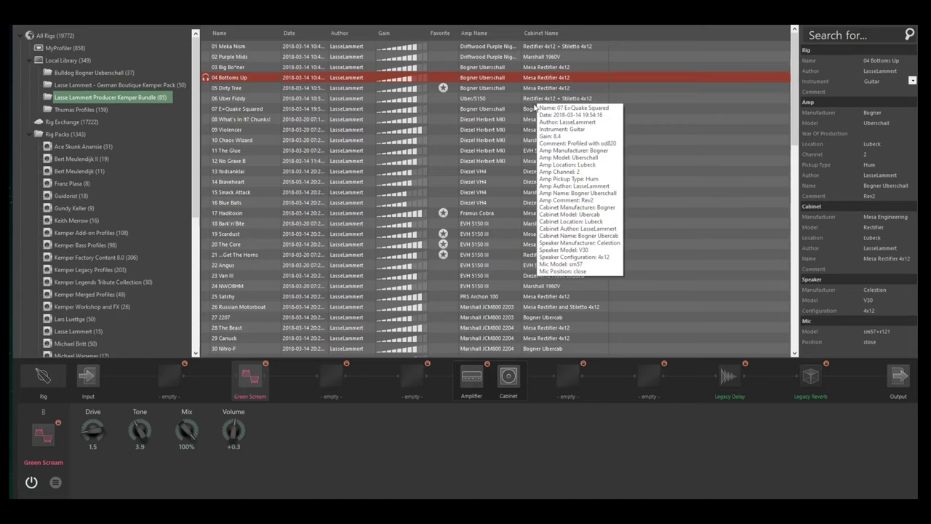
# Audition the cabinets of 06 Uber Fiddy, 07 E=Quake Squared, 10 Chaos Wizard, 11 The Glue and 13 Yodsanklai in turn
pyautogui.click(558, 99)
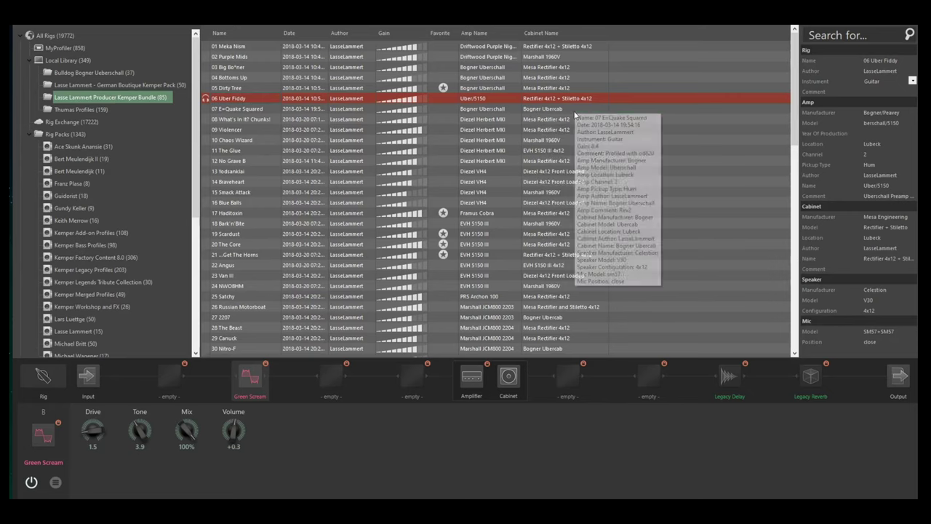
pyautogui.click(574, 111)
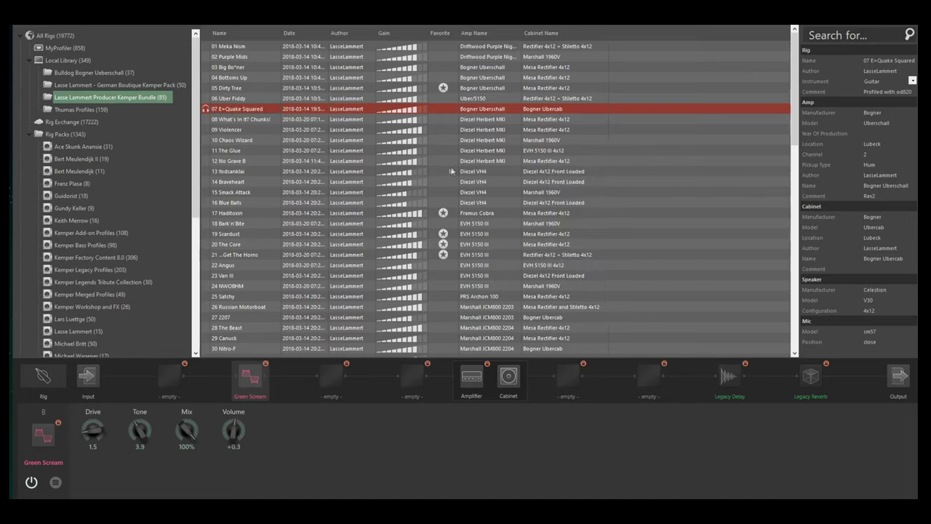
pyautogui.click(566, 138)
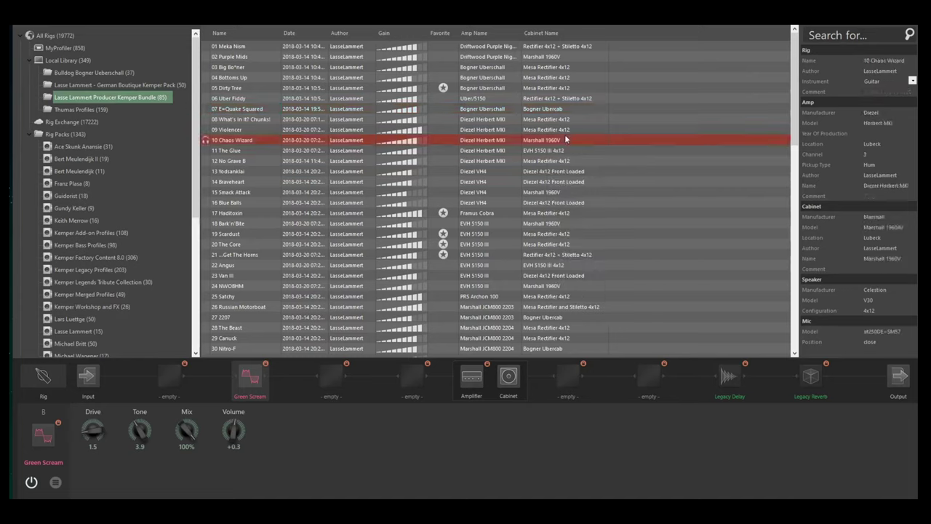
pyautogui.click(561, 149)
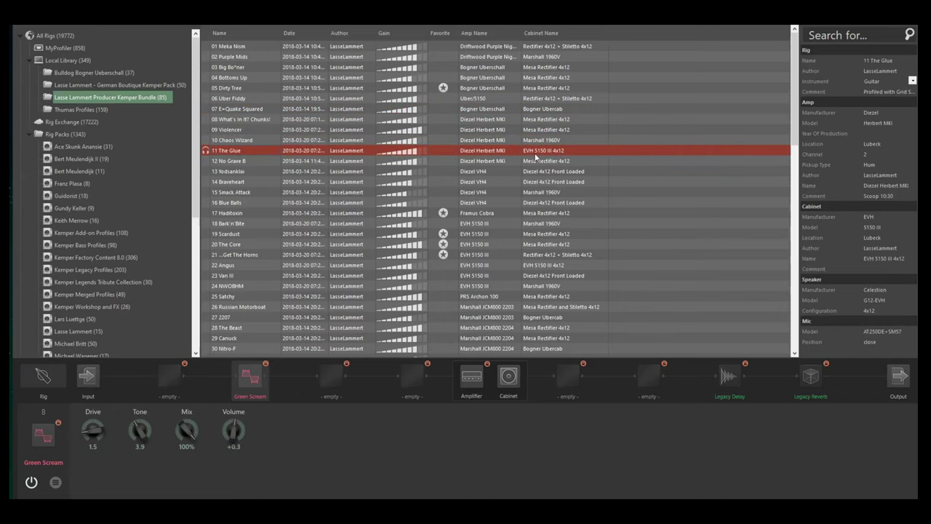
pyautogui.moveTo(536, 156)
pyautogui.click(567, 174)
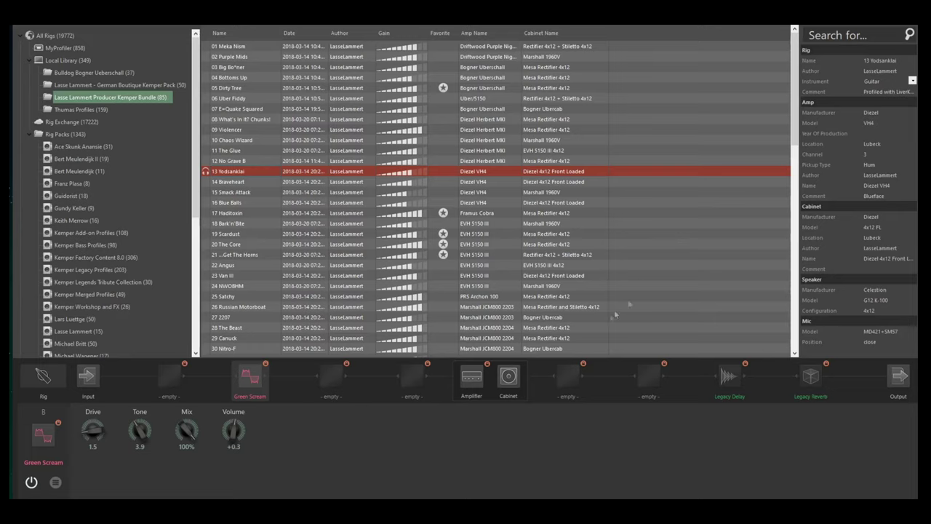
# Show the Cabinet module's parameters and view the saved presets in the local library's Metal folder
pyautogui.moveTo(567, 301)
pyautogui.click(512, 374)
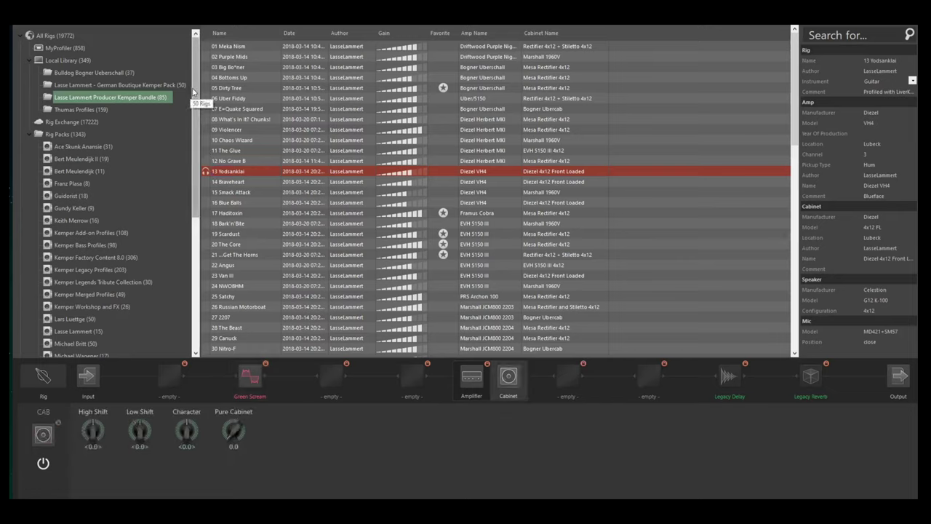
pyautogui.scroll(-6, 195, 99)
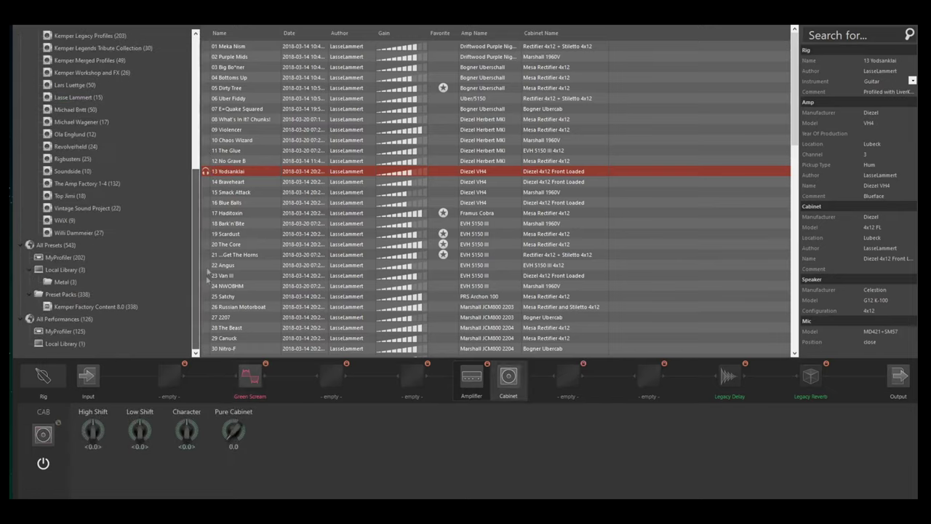
pyautogui.click(61, 284)
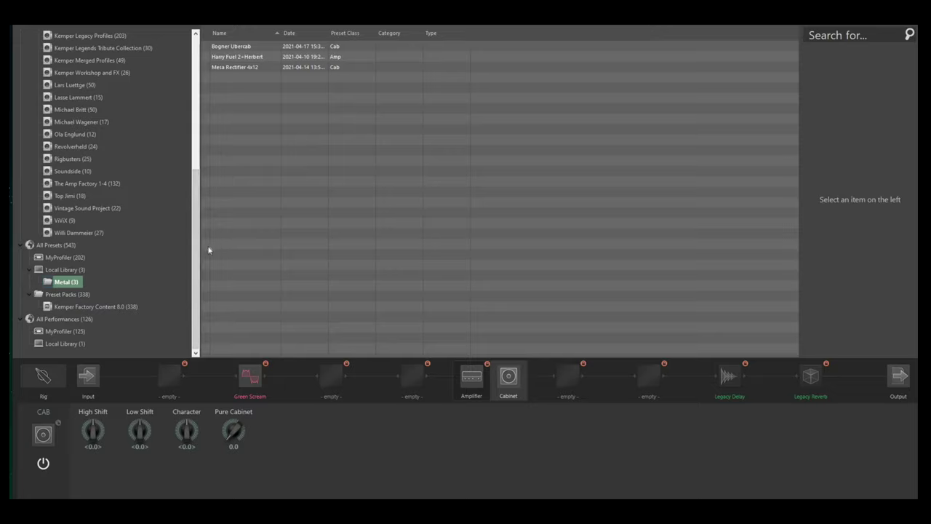
# Return to the Producer Kemper Bundle and audition the cabinets of 22 Angus, 23 Van III and 25 Satchy
pyautogui.moveTo(200, 262); pyautogui.dragTo(200, 124)
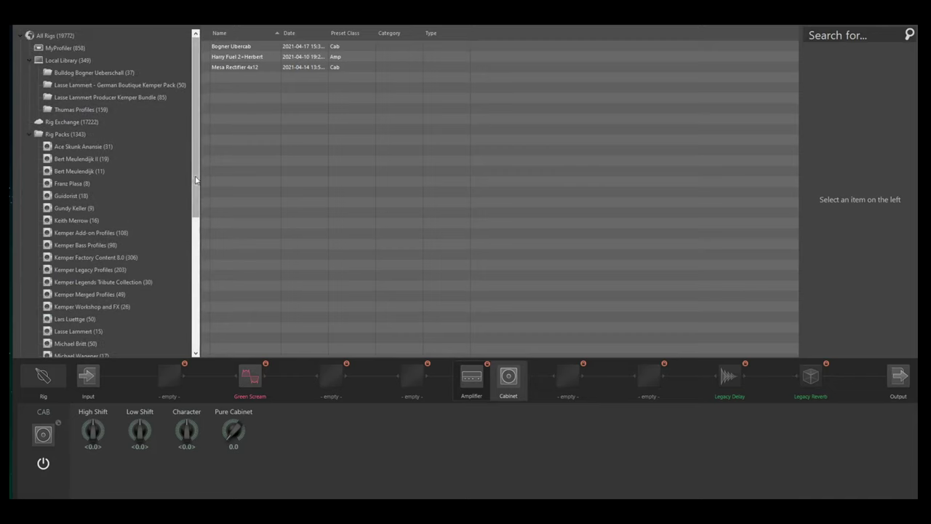
pyautogui.click(122, 87)
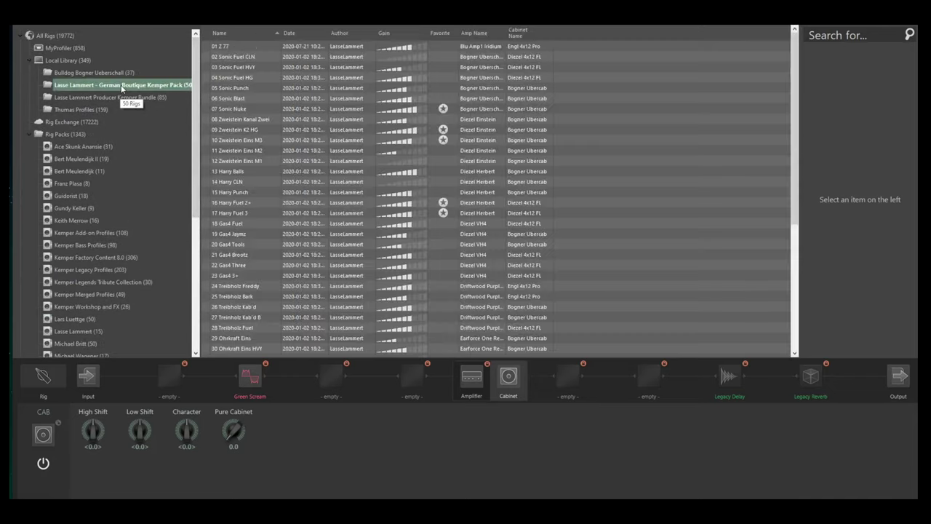
pyautogui.click(127, 99)
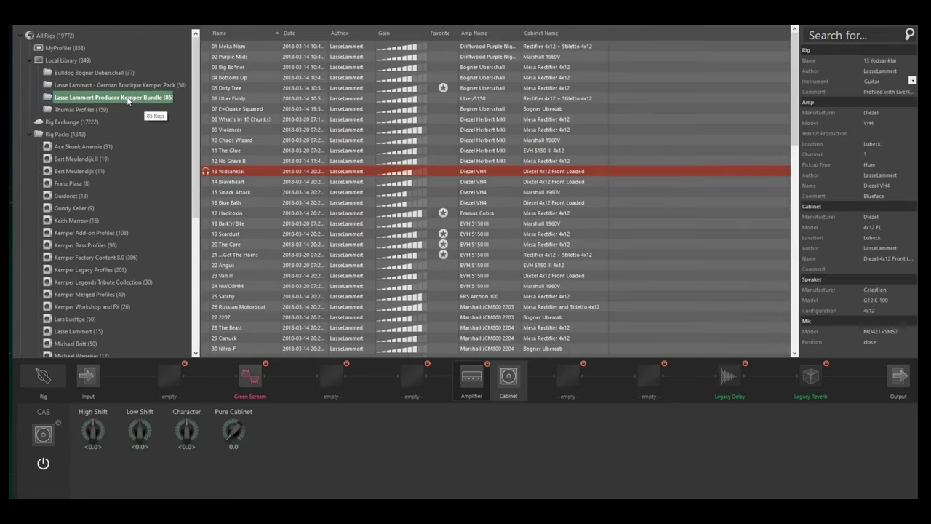
pyautogui.click(496, 265)
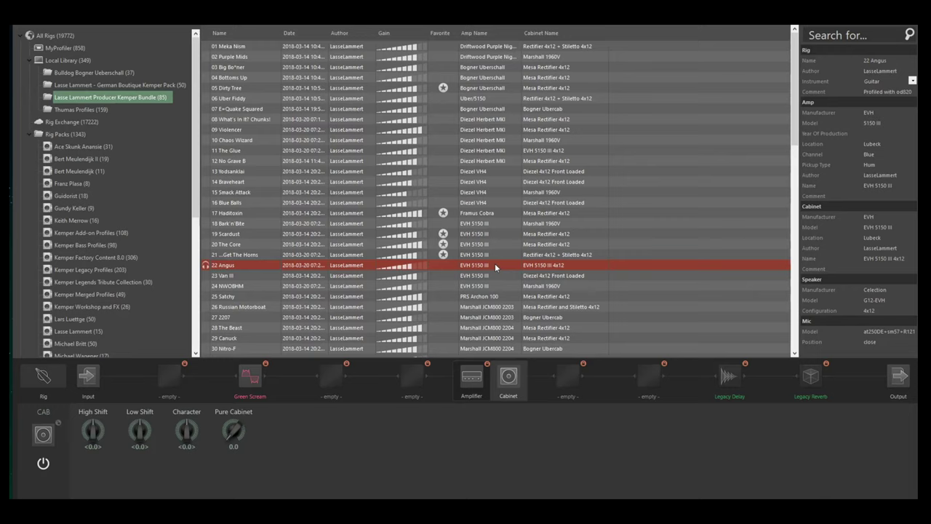
pyautogui.moveTo(554, 257)
pyautogui.click(563, 276)
pyautogui.moveTo(556, 297)
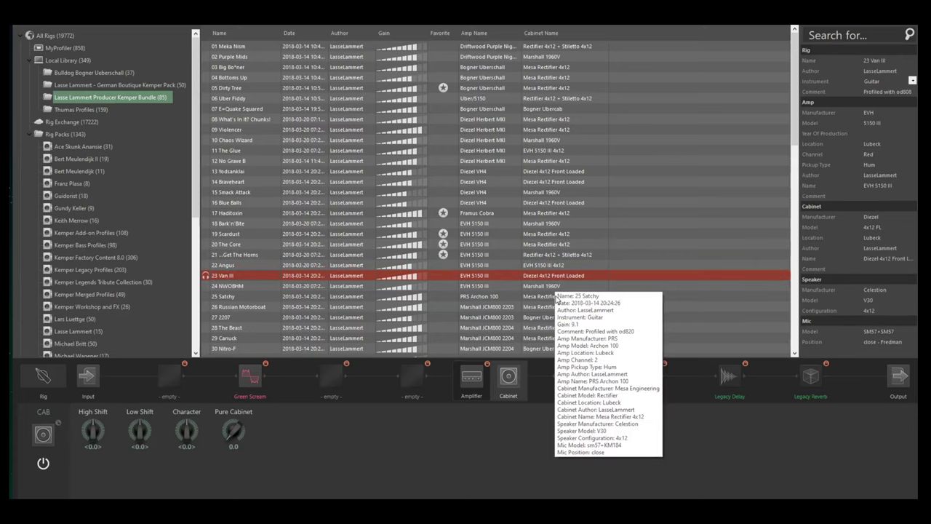
pyautogui.click(536, 296)
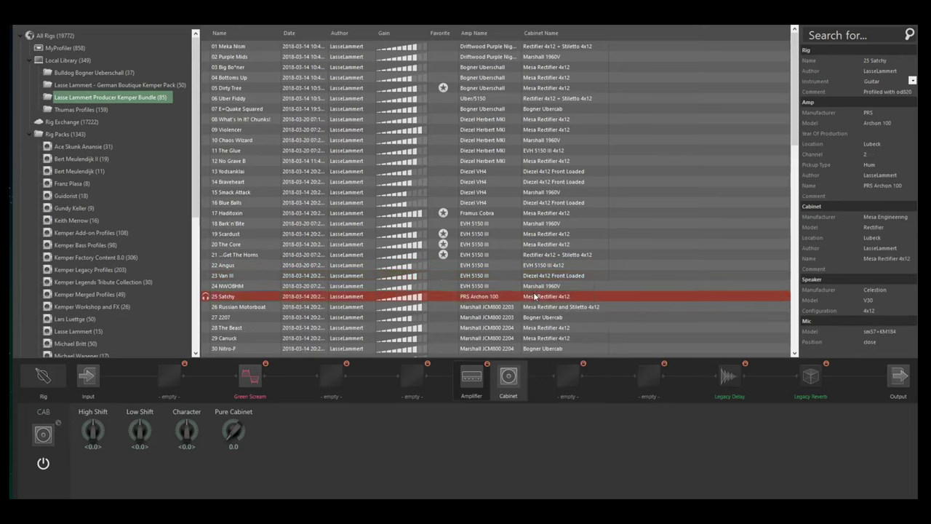
# Compare the Mesa Rectifier 4x12 cabinets of 20 The Core and 19 Scardust by switching between the two rigs
pyautogui.click(554, 244)
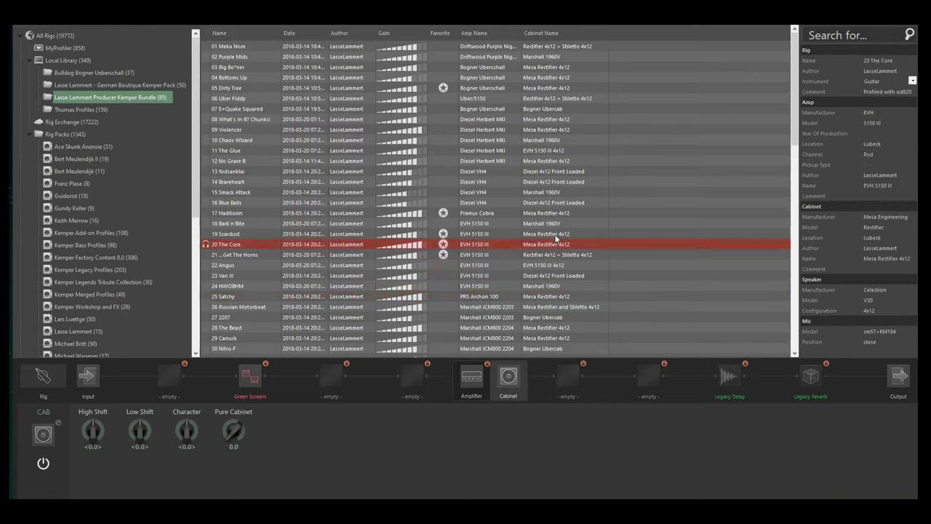
pyautogui.click(557, 235)
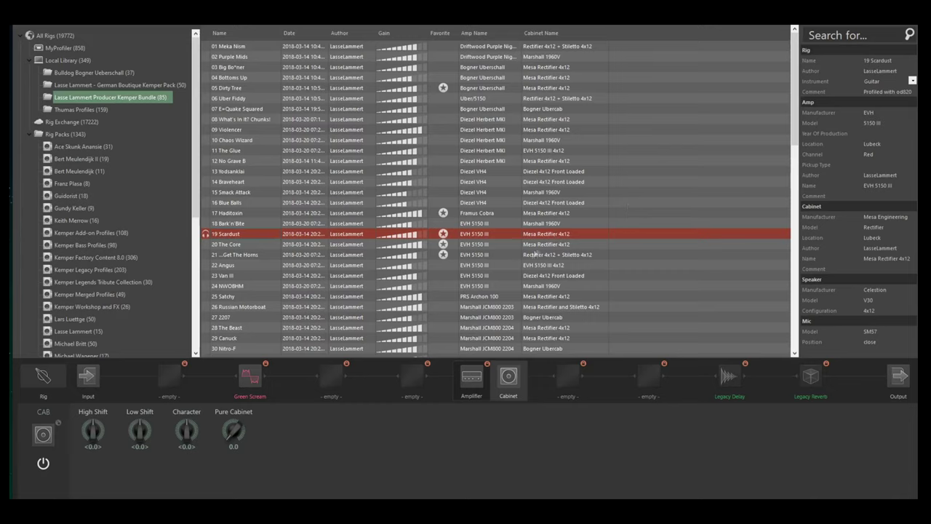
pyautogui.click(542, 245)
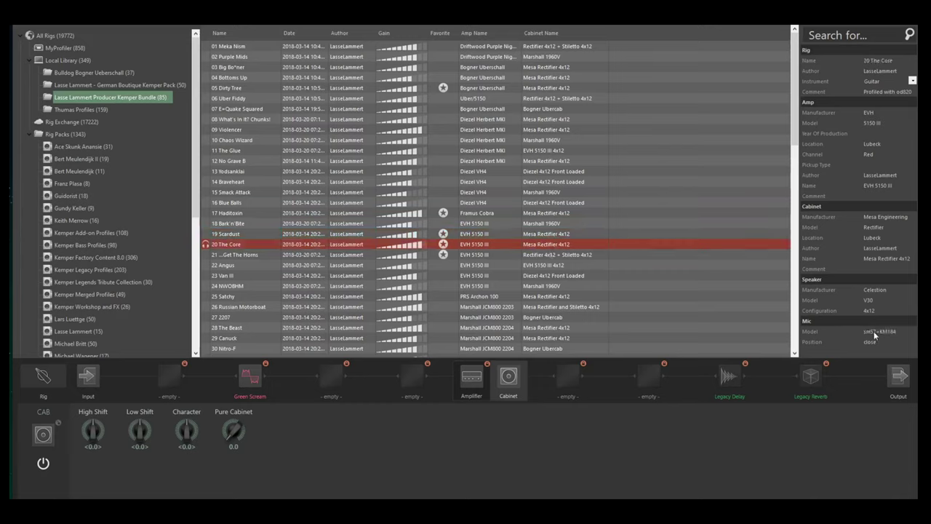
# Audition the Soldano 4x12 cabinets of 53 Solo Wizard, 54 Silky Solos and 55 Make Me Sing
pyautogui.moveTo(558, 210)
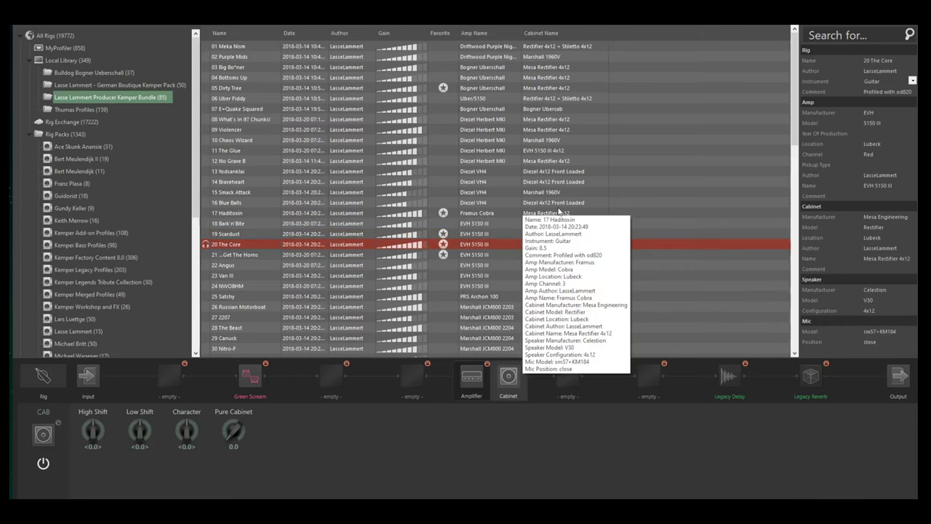
pyautogui.scroll(-5, 560, 287)
pyautogui.scroll(-8, 622, 298)
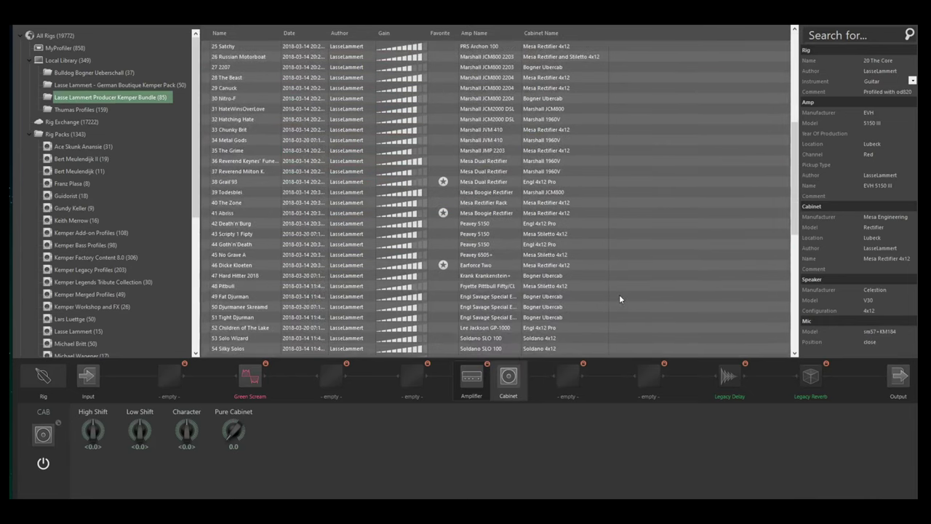
pyautogui.click(552, 182)
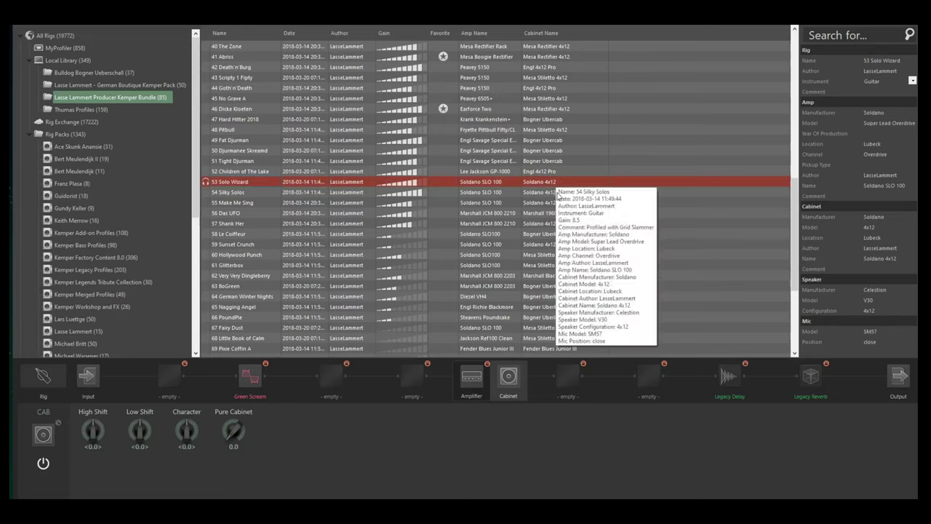
pyautogui.click(557, 192)
pyautogui.click(556, 202)
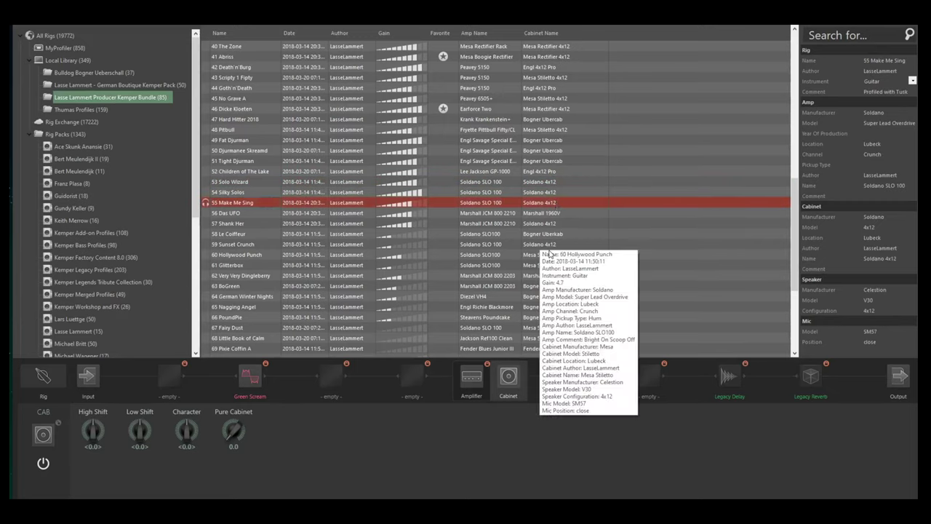
# Load the Mesa Stiletto cabinets of 68 Little Book of Calm and 67 Fairy Dust, ending on the Bogner Uberkab of 58 Le Coiffeur
pyautogui.scroll(-2, 639, 314)
pyautogui.click(554, 276)
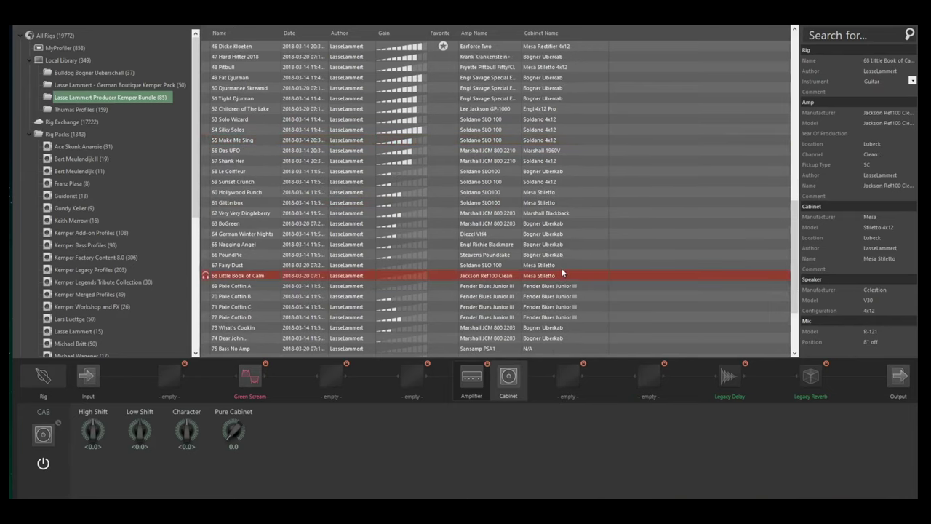
pyautogui.click(563, 269)
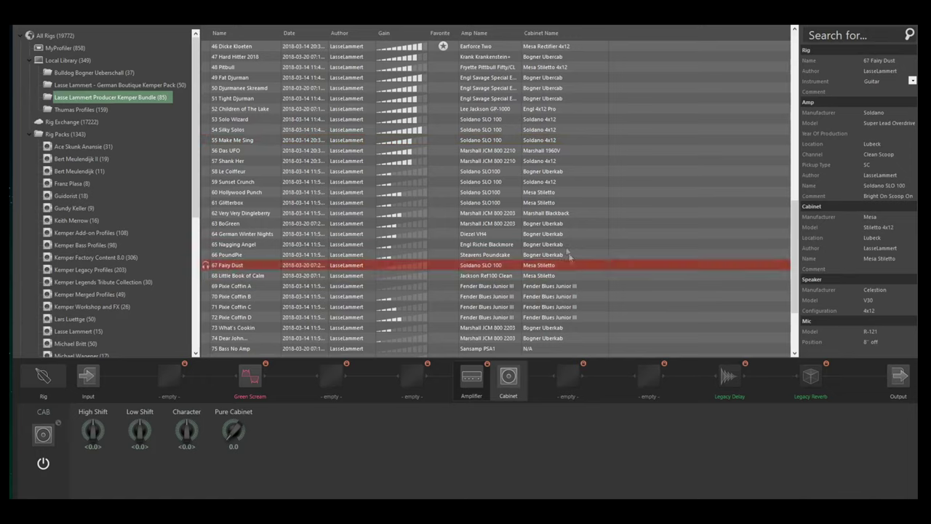
pyautogui.click(553, 173)
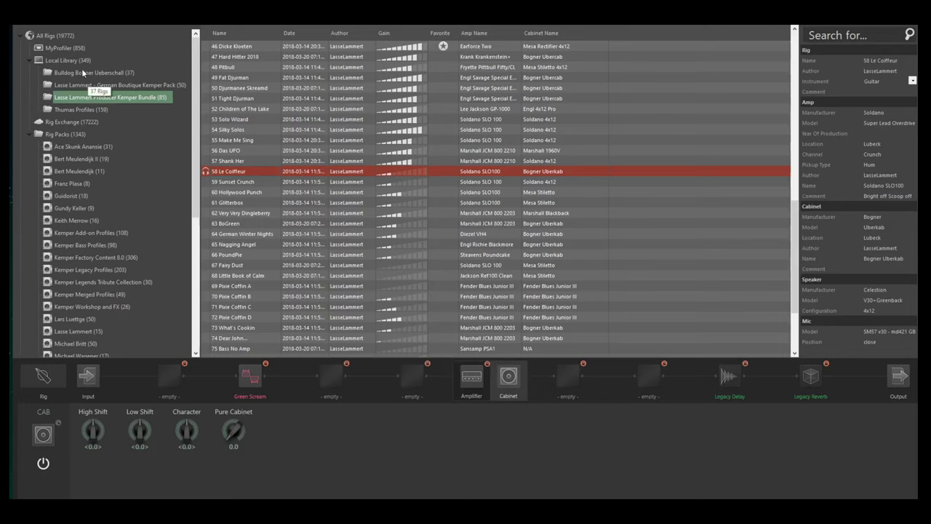
# Open the Rig Exchange collection and sort its rigs by cabinet name
pyautogui.click(79, 128)
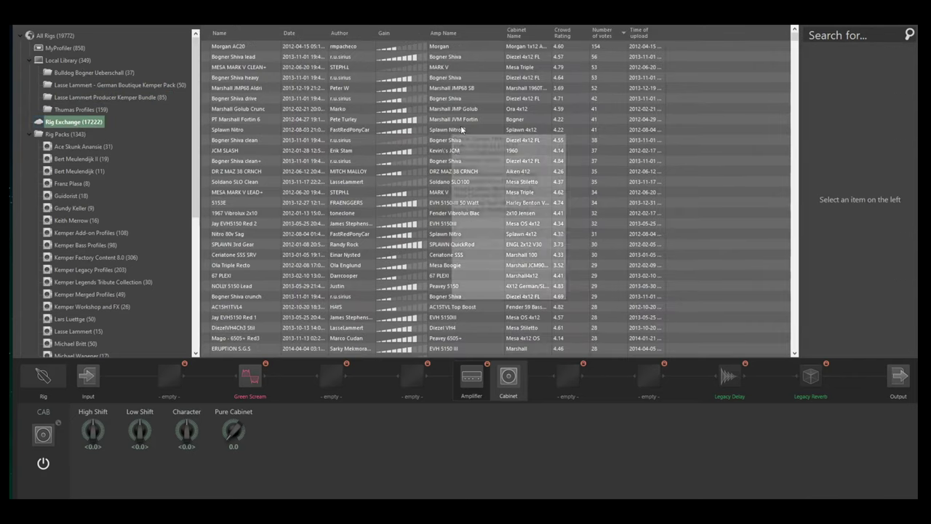
pyautogui.click(520, 33)
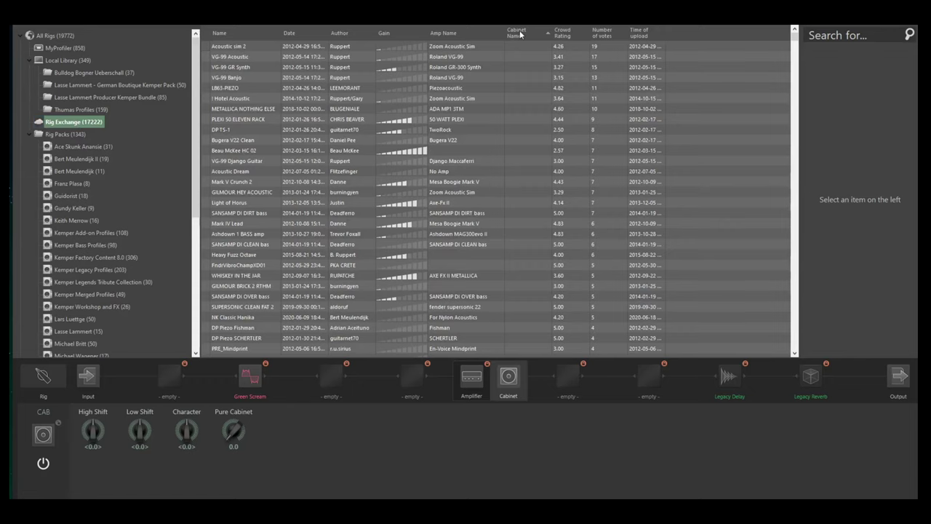
pyautogui.moveTo(795, 37)
pyautogui.mouseDown()
pyautogui.moveTo(796, 77)
pyautogui.moveTo(795, 32)
pyautogui.mouseUp()
# Search the Rig Exchange for "mesa" and select the rig 1 Mesa DC-3 Gain 609 to view its cabinet tags
pyautogui.click(855, 35)
pyautogui.write('mesa')
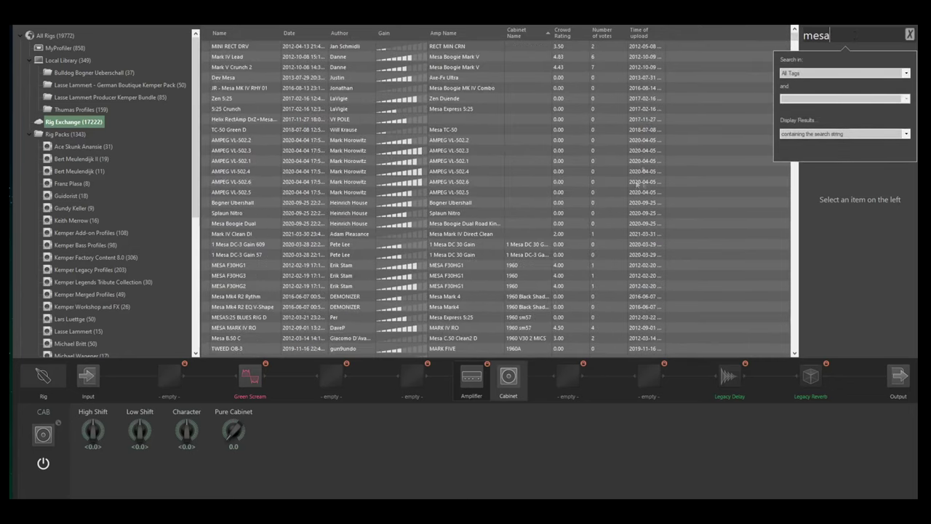
pyautogui.click(532, 247)
pyautogui.scroll(-2, 532, 244)
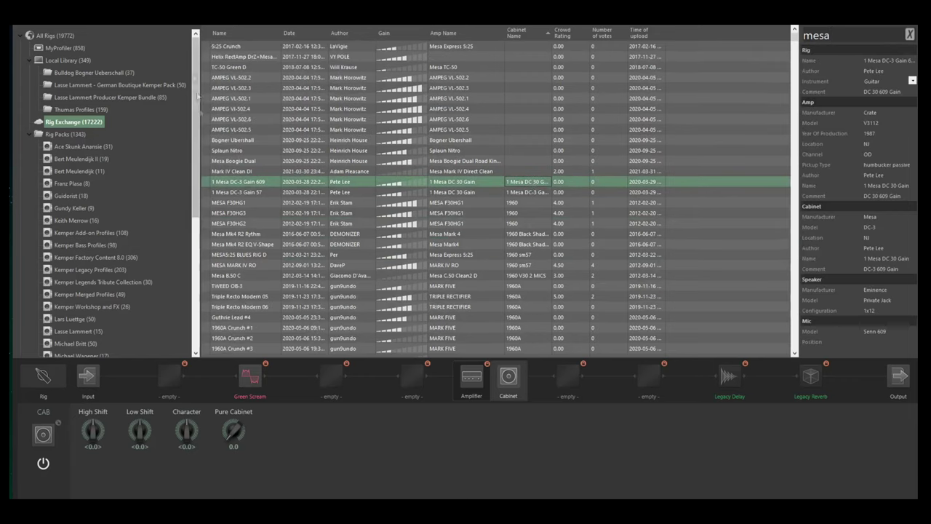
# Audition the 2x12 Rect Cab cabinets of the Rig Exchange rigs SQUEAKY CLEAN and BOLD PUNCHY CLEAN
pyautogui.scroll(-10, 523, 222)
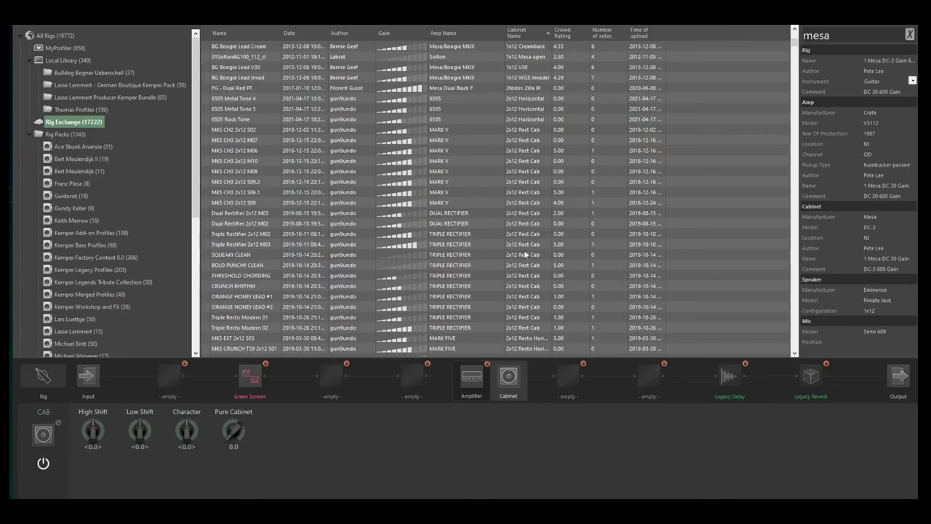
pyautogui.click(523, 253)
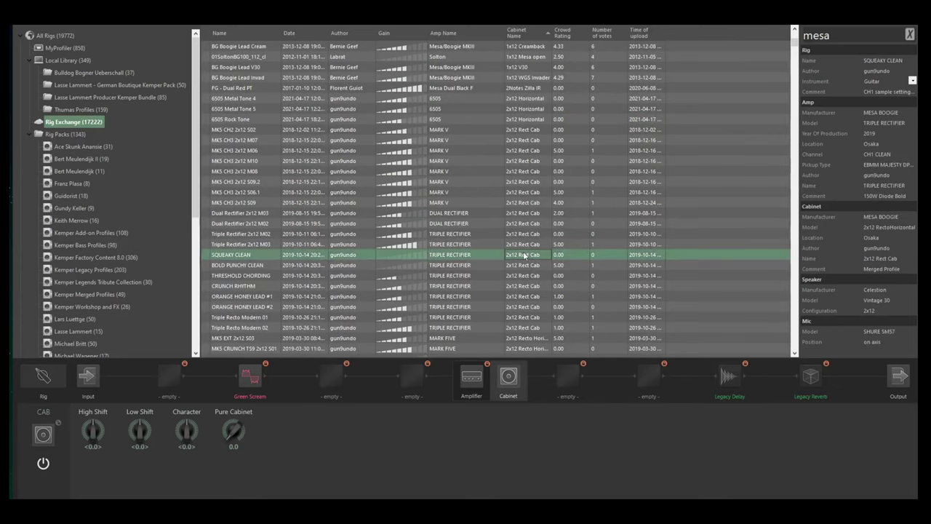
pyautogui.doubleClick(524, 255)
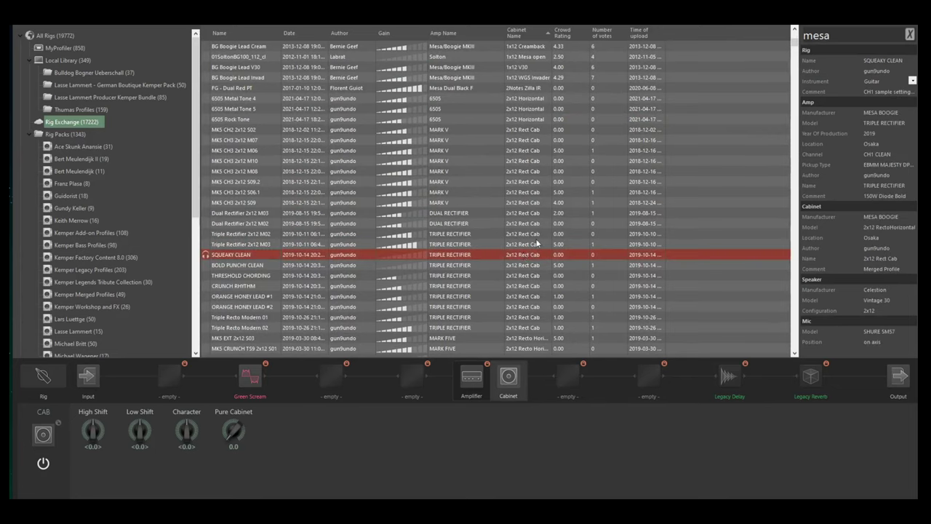
pyautogui.moveTo(536, 243)
pyautogui.click(571, 267)
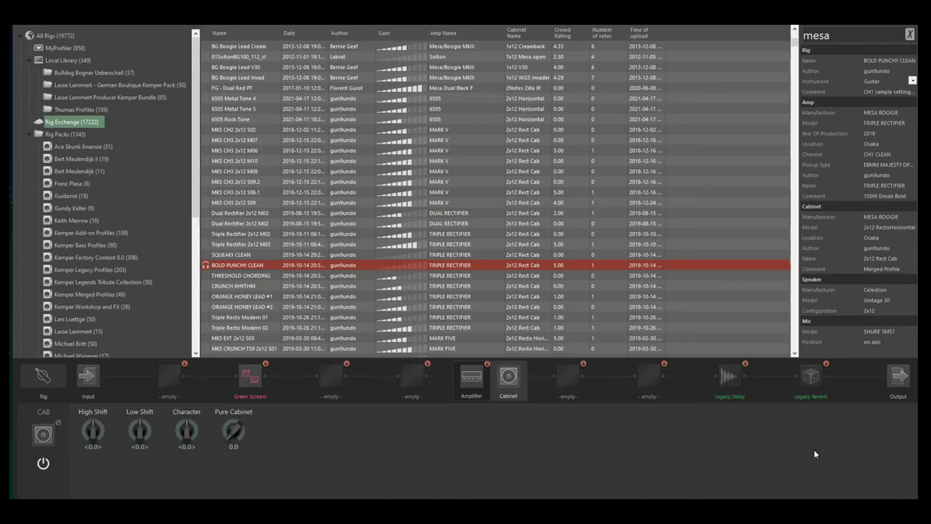
# Look through more Mesa rigs, then open the German Boutique Kemper Pack in the local library and clear the search
pyautogui.scroll(-12, 574, 241)
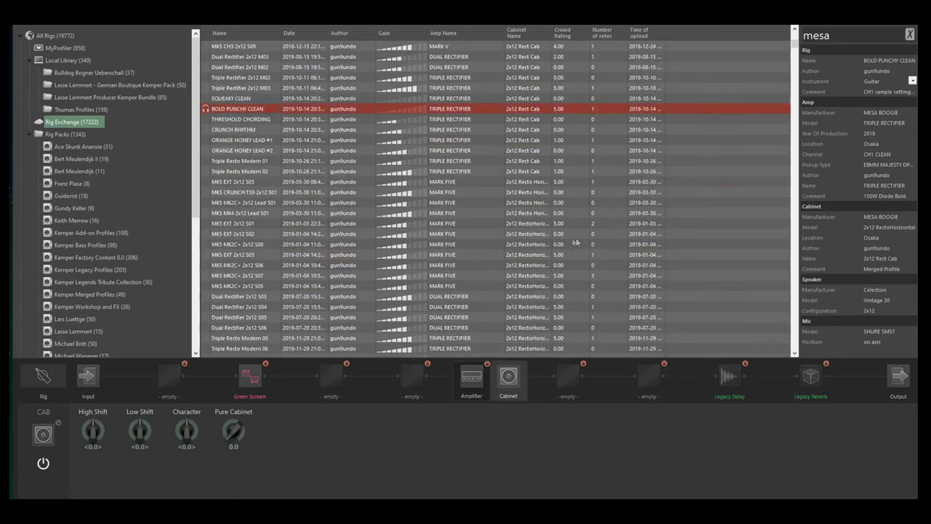
pyautogui.scroll(-10, 540, 240)
pyautogui.scroll(-10, 536, 244)
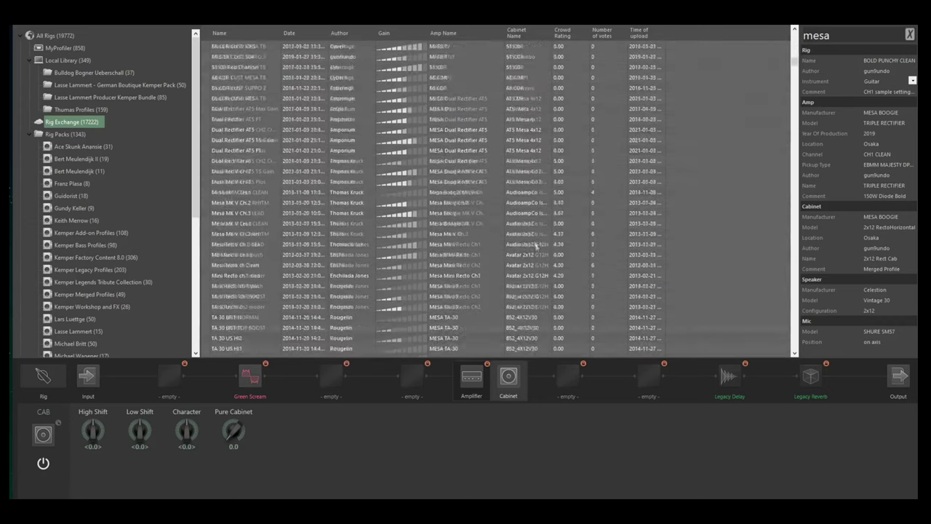
pyautogui.click(61, 87)
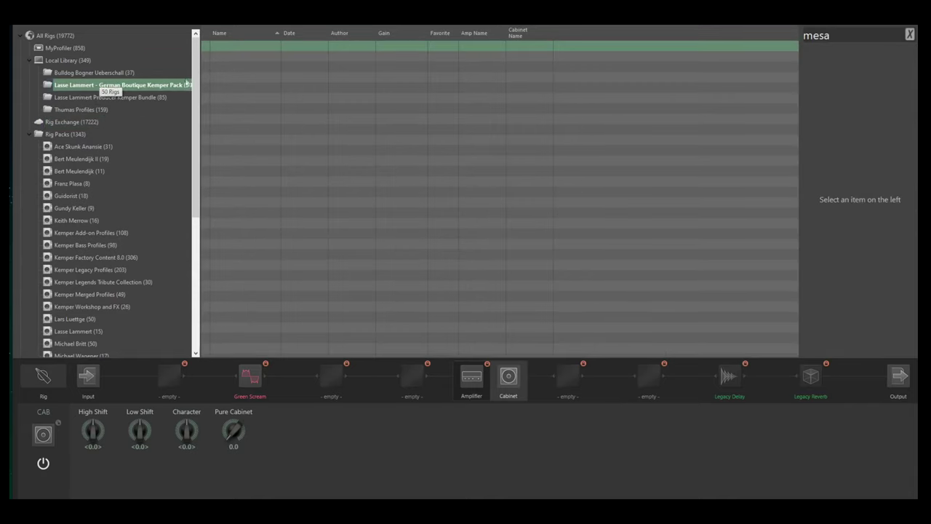
pyautogui.click(909, 34)
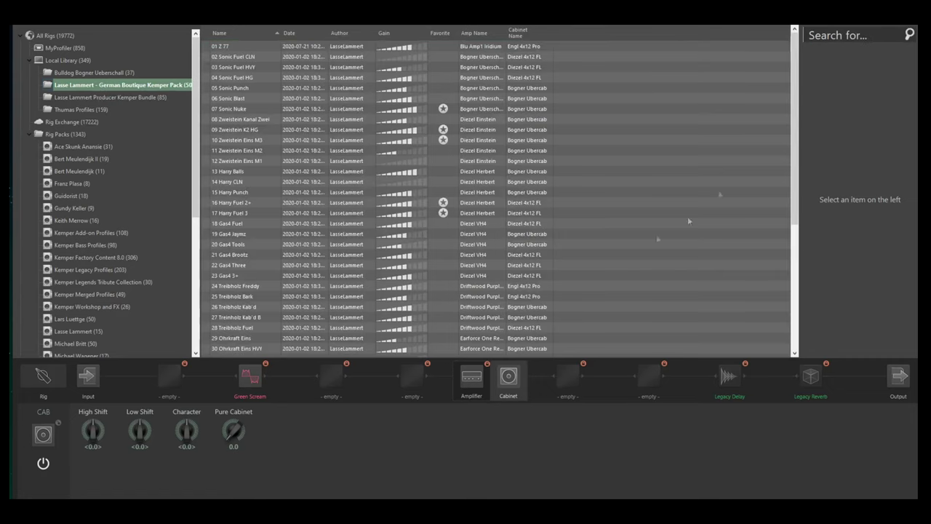
# Open the Metal folder of the local preset library and load its Bogner Ubercab preset into the cabinet slot
pyautogui.scroll(-3, 203, 170)
pyautogui.scroll(-3, 203, 169)
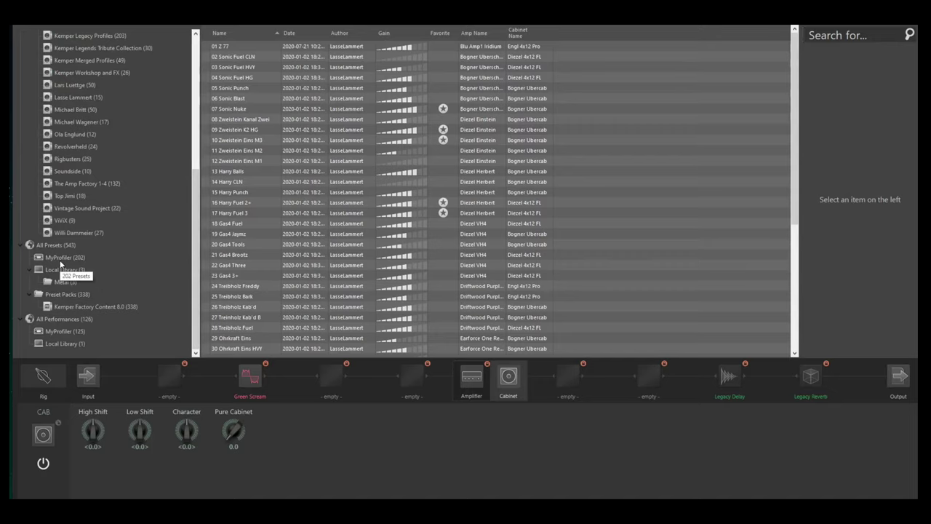
pyautogui.click(68, 288)
pyautogui.click(260, 47)
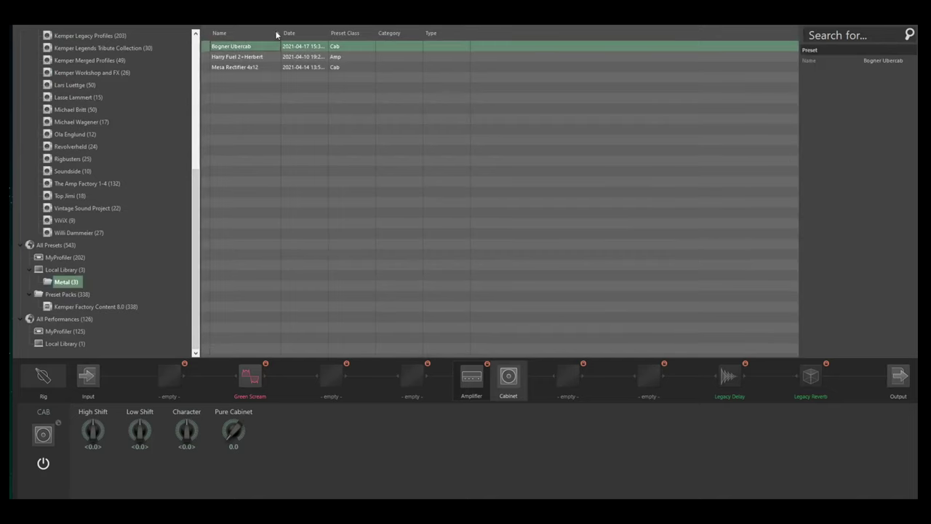
pyautogui.click(276, 34)
pyautogui.moveTo(448, 313); pyautogui.dragTo(511, 381)
# Compare the Mesa Rectifier 4x12 and Bogner Ubercab presets in the cabinet slot, ending on the Mesa Rectifier 4x12
pyautogui.click(263, 71)
pyautogui.moveTo(236, 71); pyautogui.dragTo(506, 374)
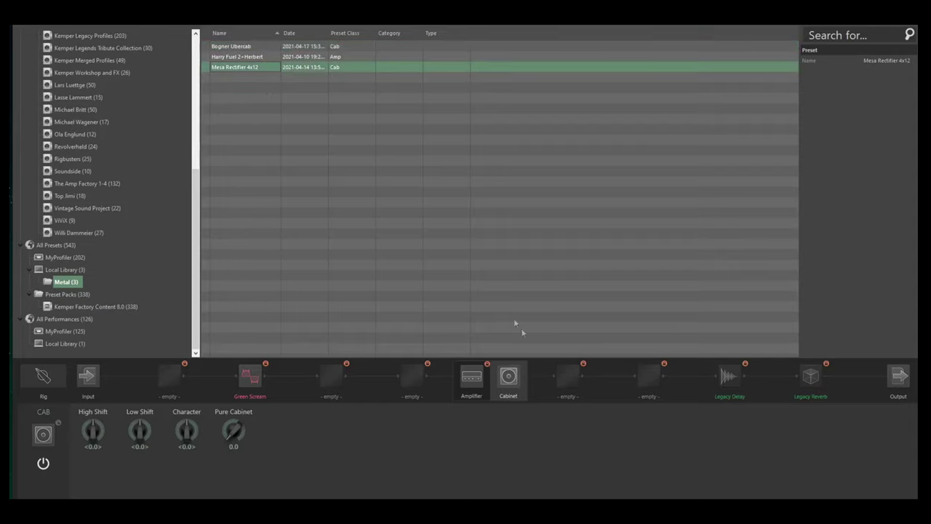
pyautogui.click(270, 46)
pyautogui.moveTo(270, 46); pyautogui.dragTo(498, 376)
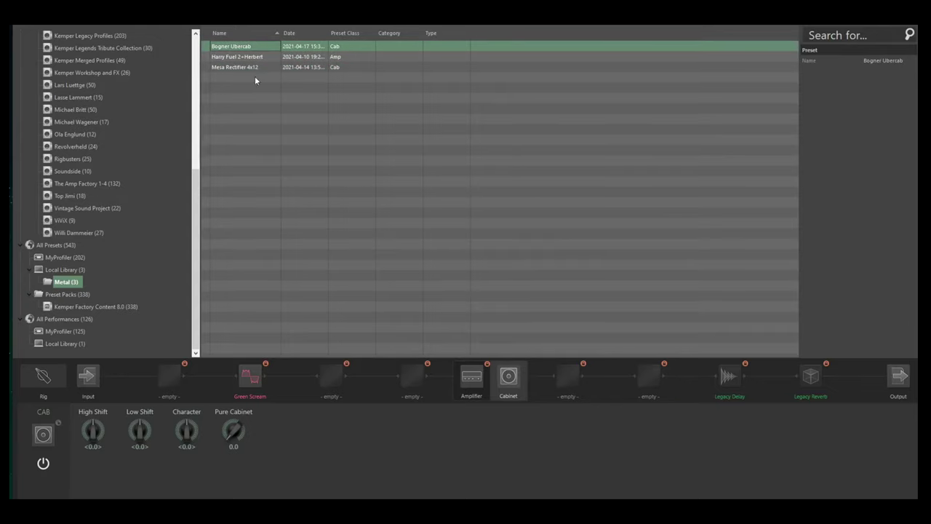
pyautogui.moveTo(253, 68); pyautogui.dragTo(510, 380)
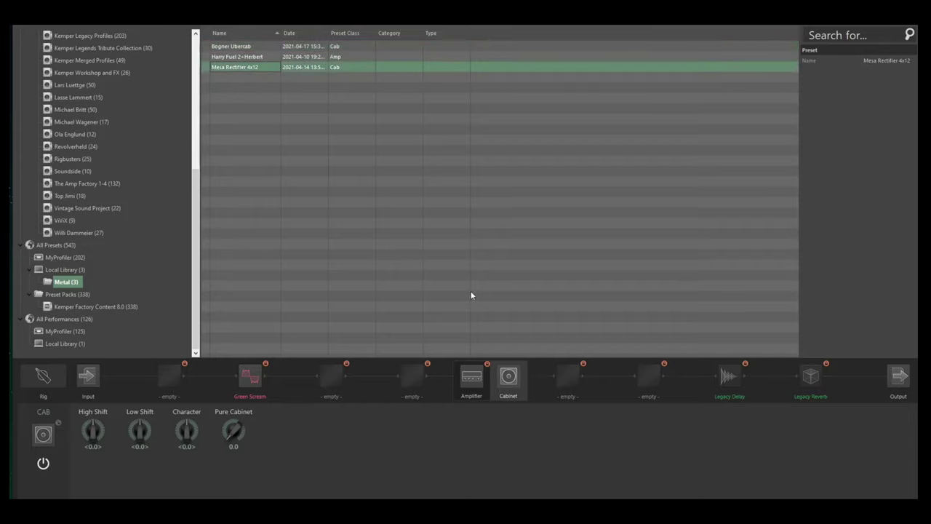